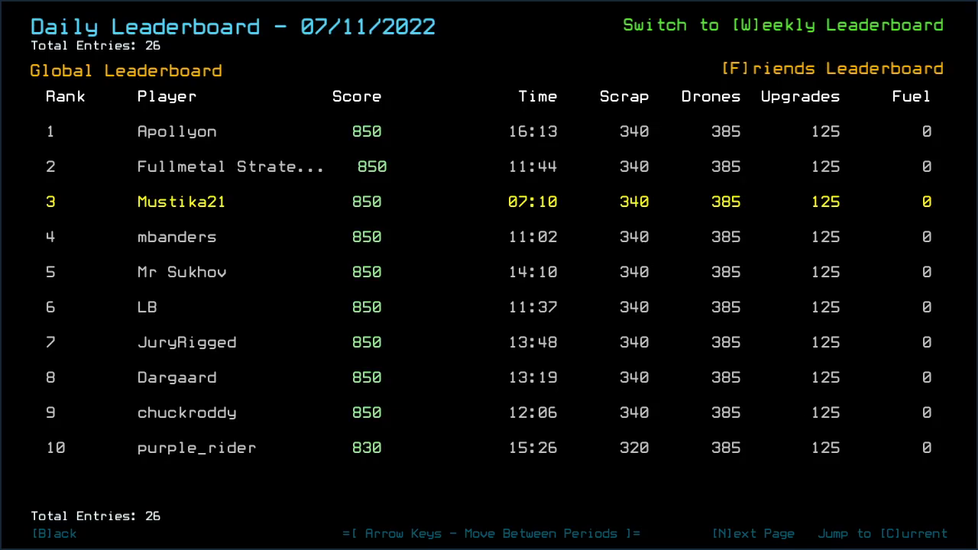
Page twice through the daily rankings, view the friends leaderboard, then return to the Challenge Launcher
key(n)
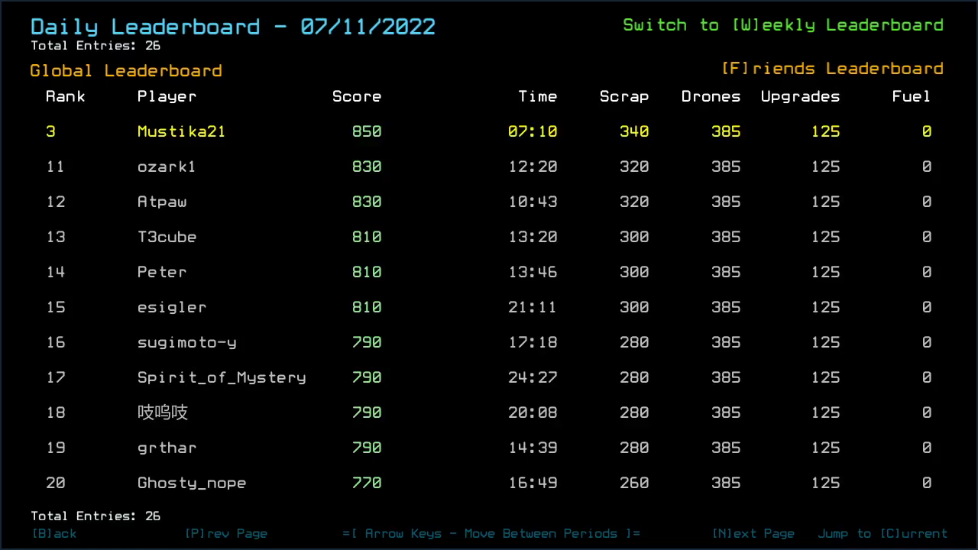
key(n)
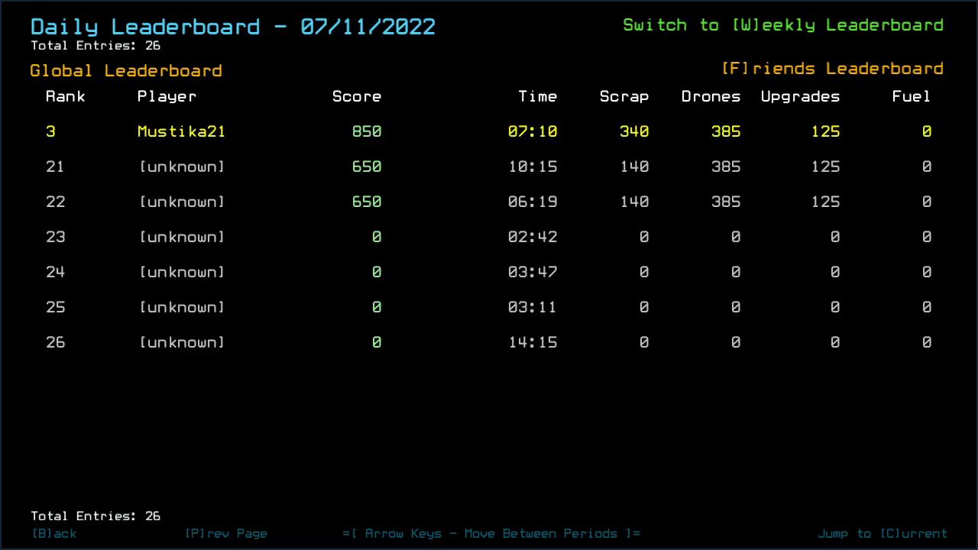
key(f)
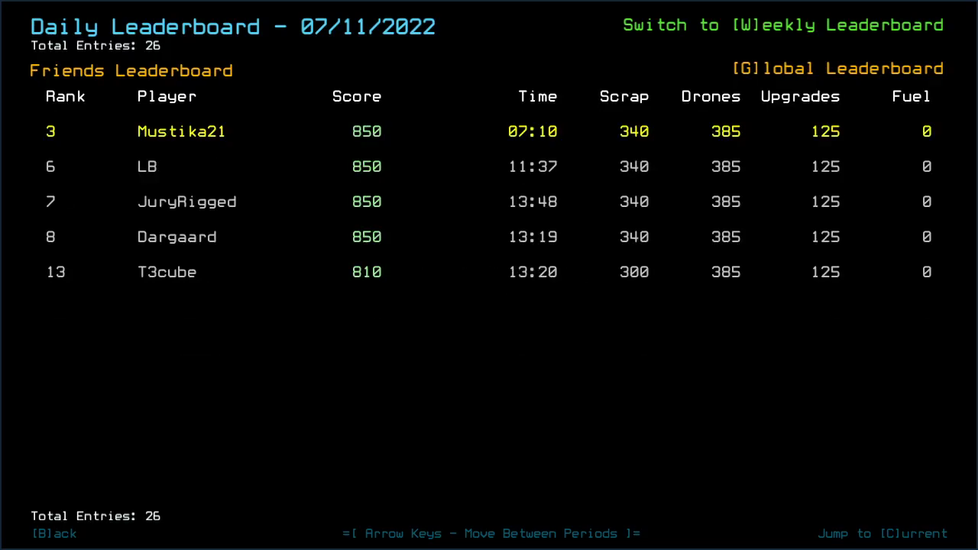
key(b)
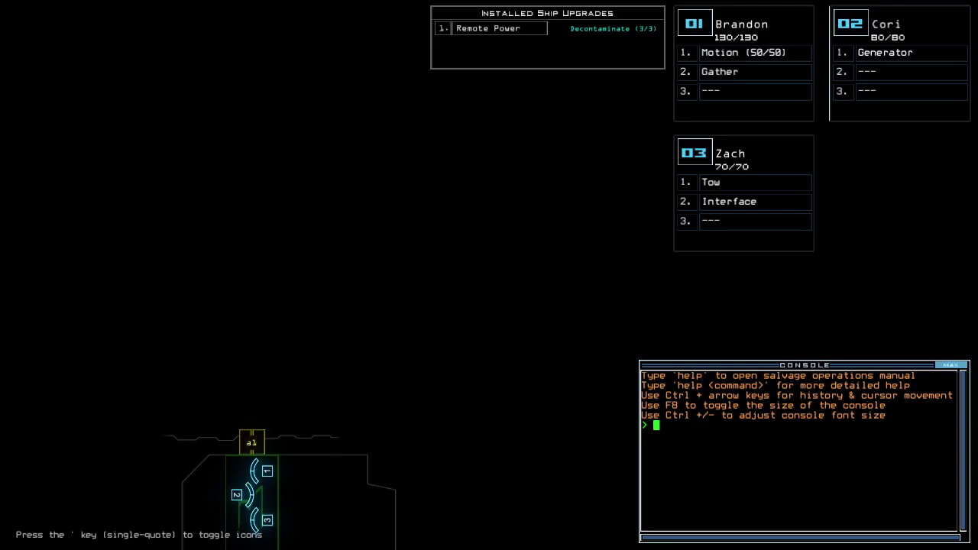
text(ready 3)
Ready all three drones, give Tow to Cori, and print the derelict's status
key(Return)
text(set 2; status)
key(Return)
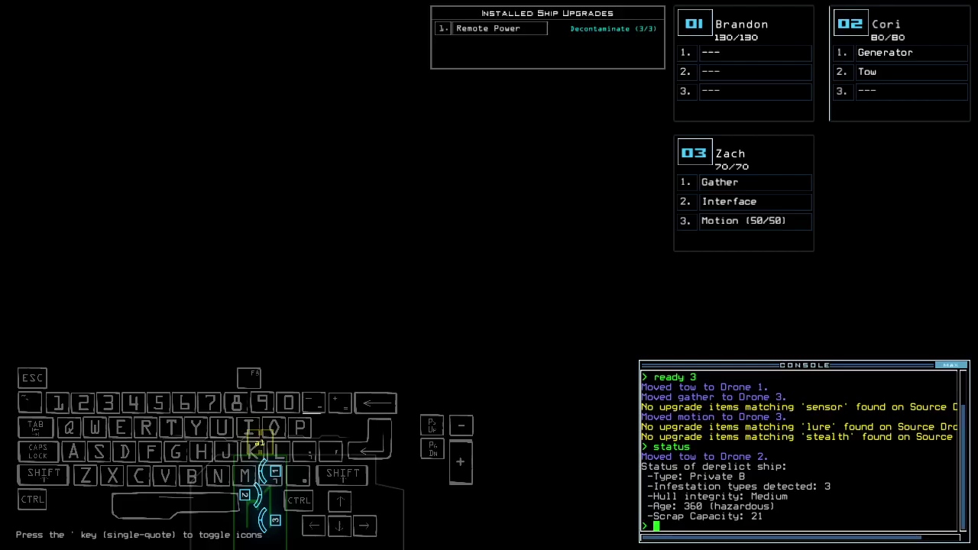
Start the mission and drive Zach through airlock a1 to collect the first scrap
key(Escape)
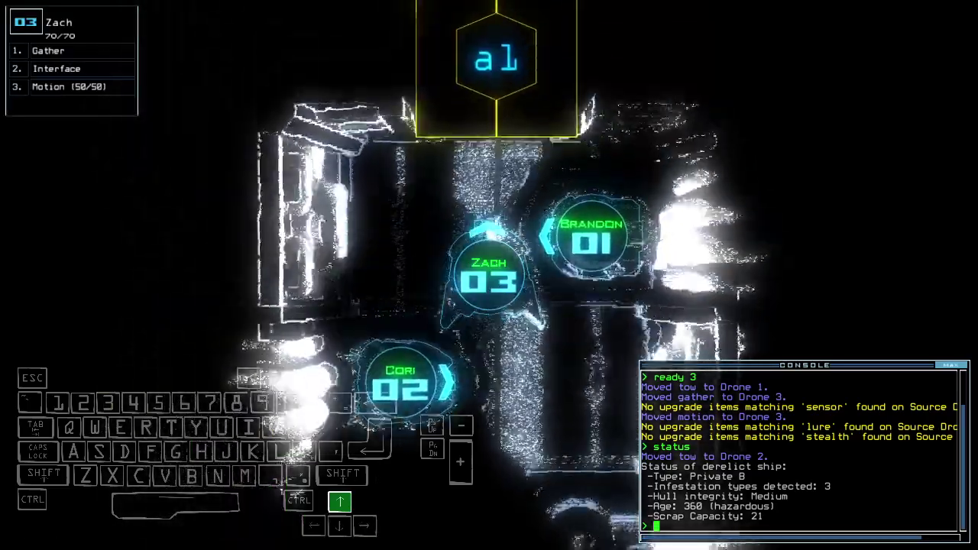
text(123go)
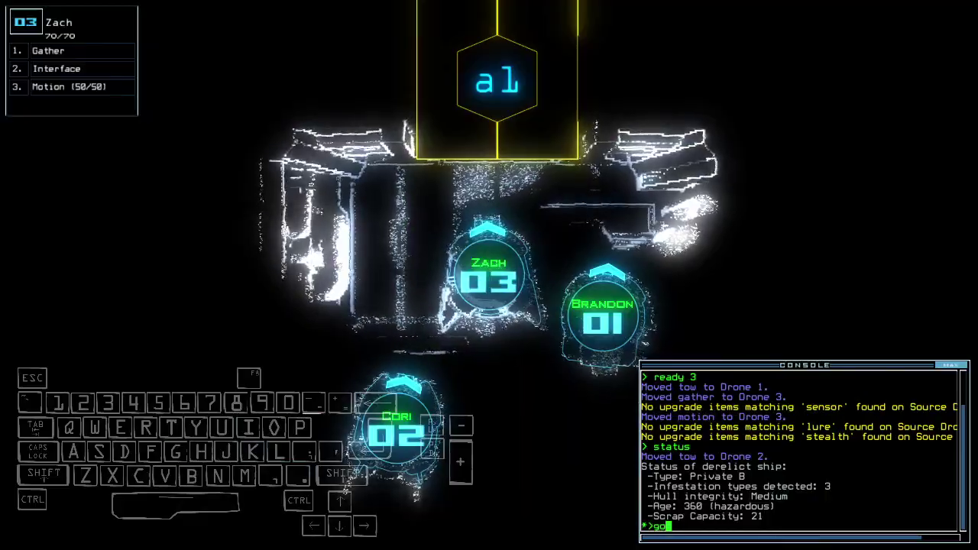
key(Return)
key(Up)
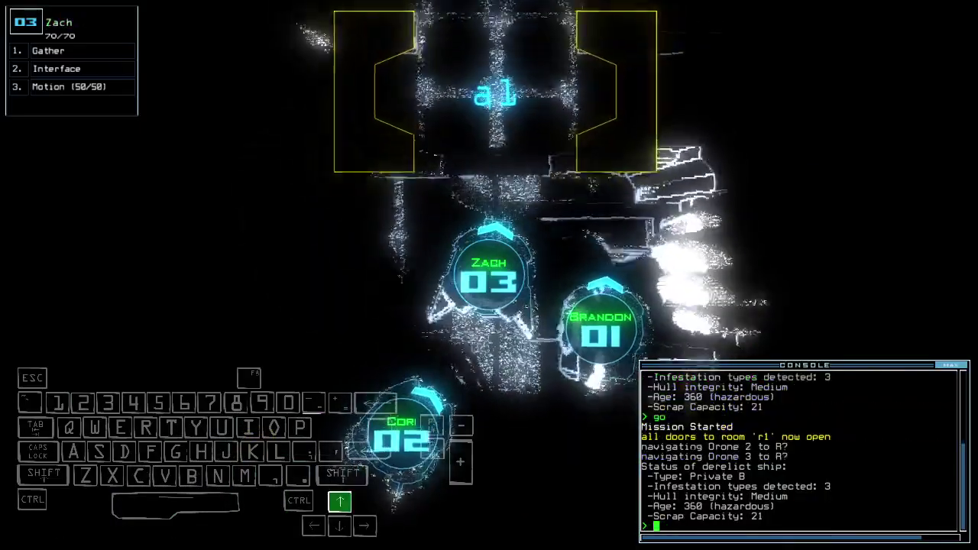
key(Up)
key(Right)
key(g)
key(Return)
key(Up)
key(Left)
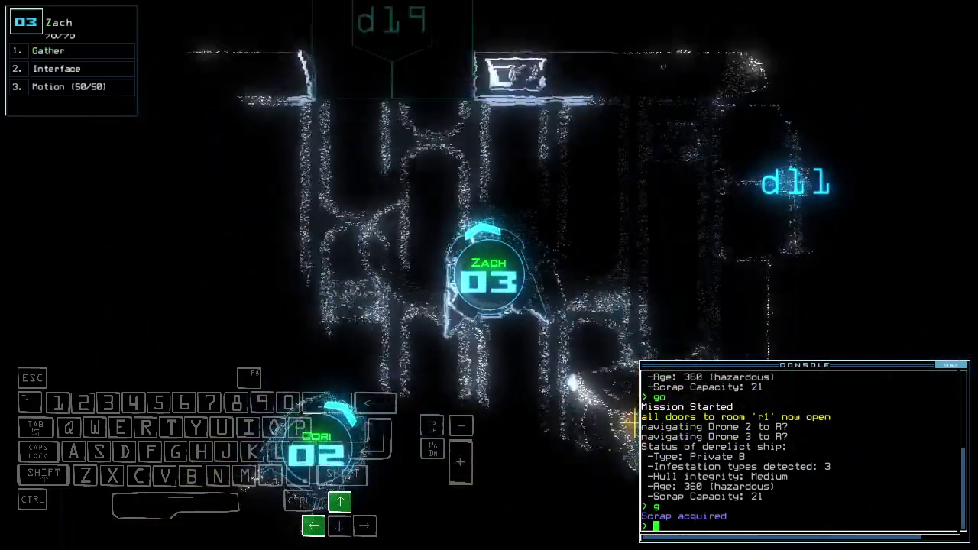
Scan for motion, power the generator, and open doors d8 and d19 for Zach
key(space)
text(motion)
key(Return)
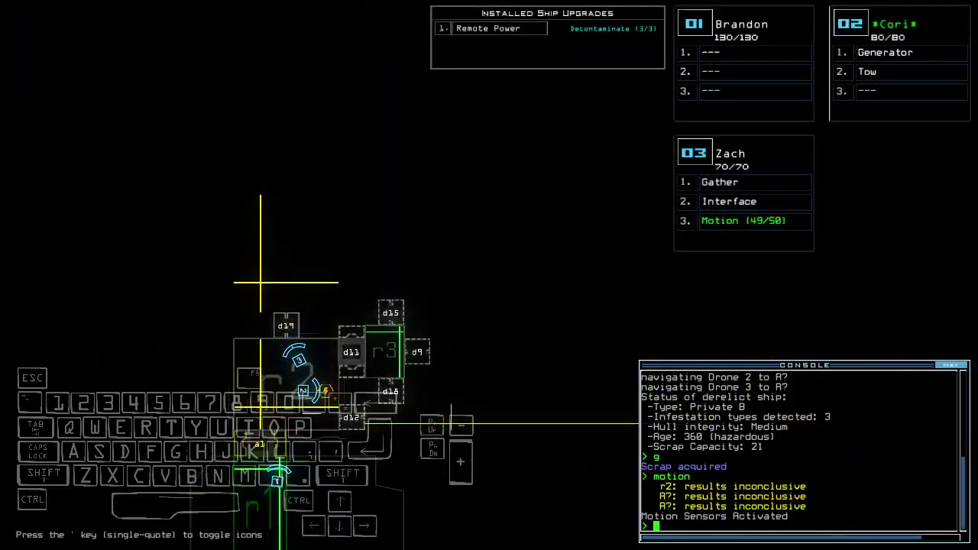
text(d8)
key(Return)
key(space)
text(d19)
key(Return)
text(cc)
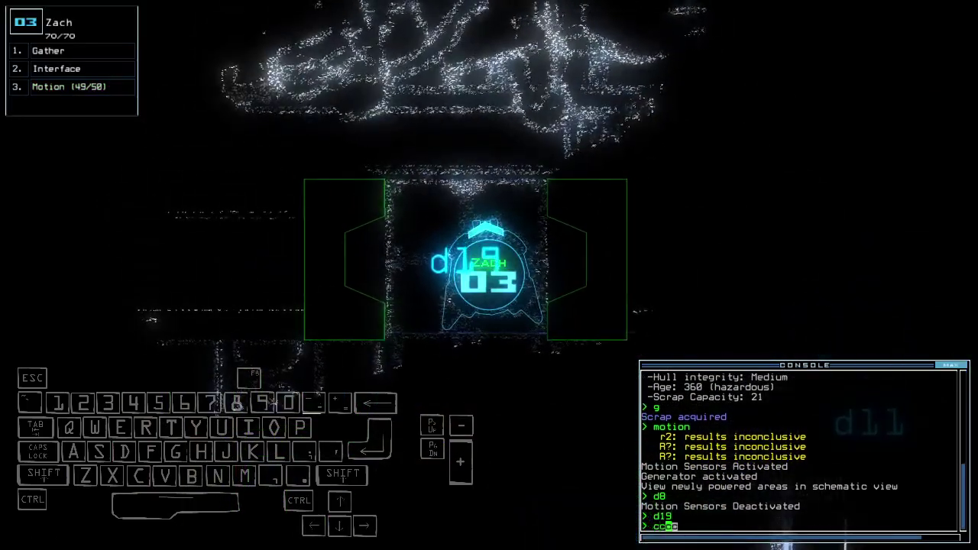
key(Down)
key(Return)
Open door d11, rescan for motion, then open doors d9 and d15
key(space)
text(f r4)
key(Return)
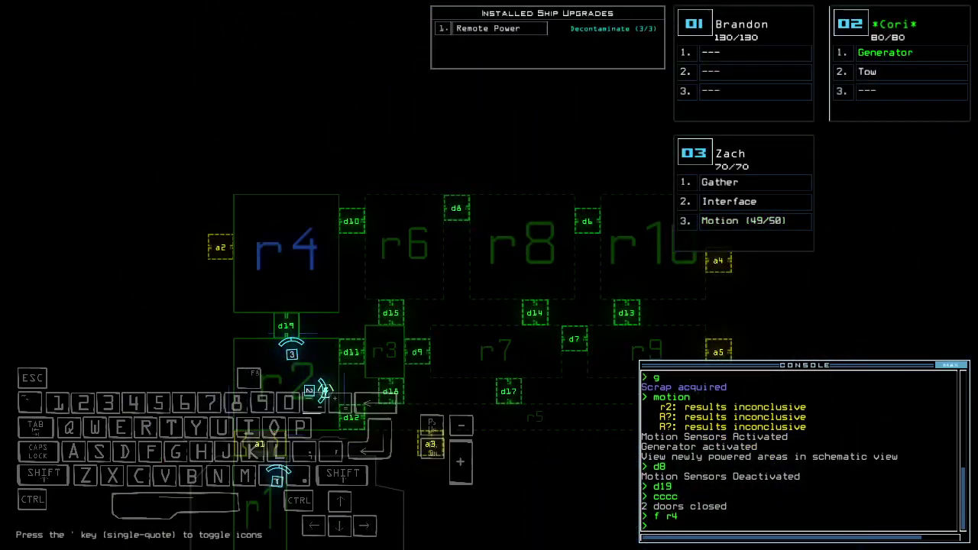
key(space)
text(d11)
key(Return)
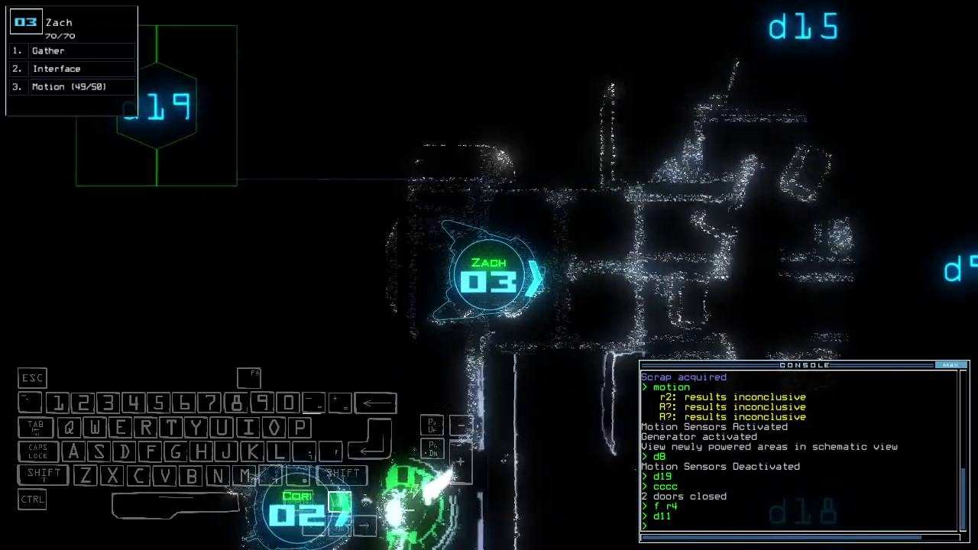
key(space)
text(motion)
key(Return)
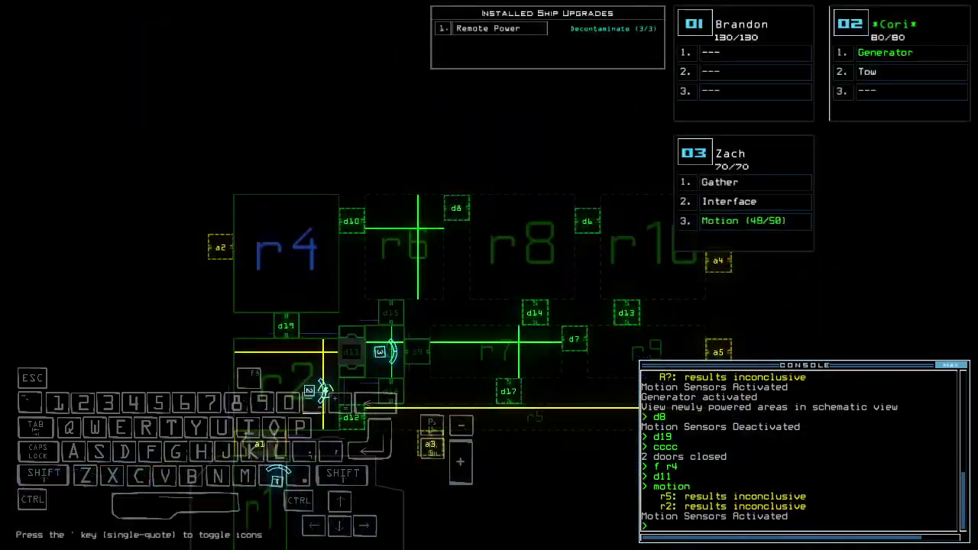
text(d9 d15)
key(Return)
key(space)
Drive Zach through the rooms, collecting scrap on the way to door d15
key(Up)
key(Up)
key(Up)
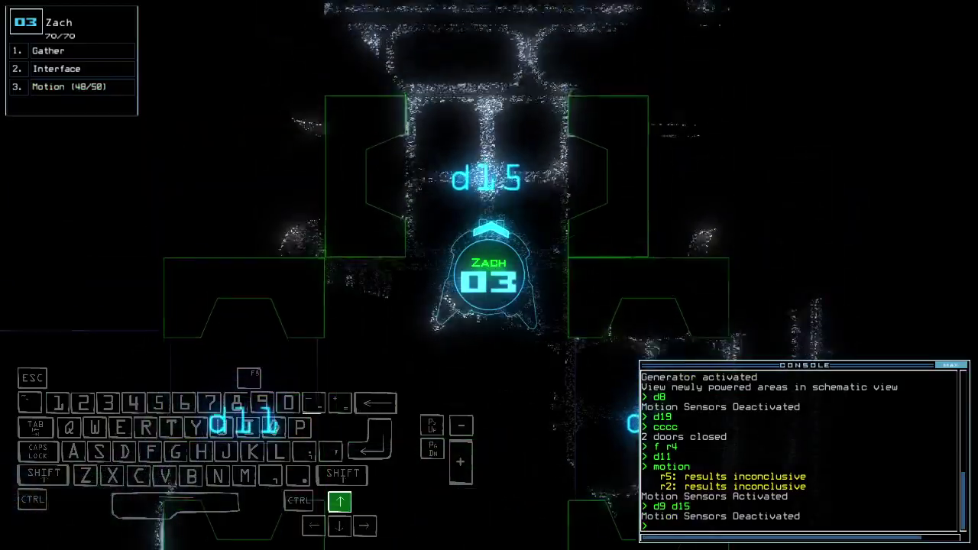
key(Up)
key(Up)
key(Up)
key(Up)
key(Left)
key(Left)
text(g)
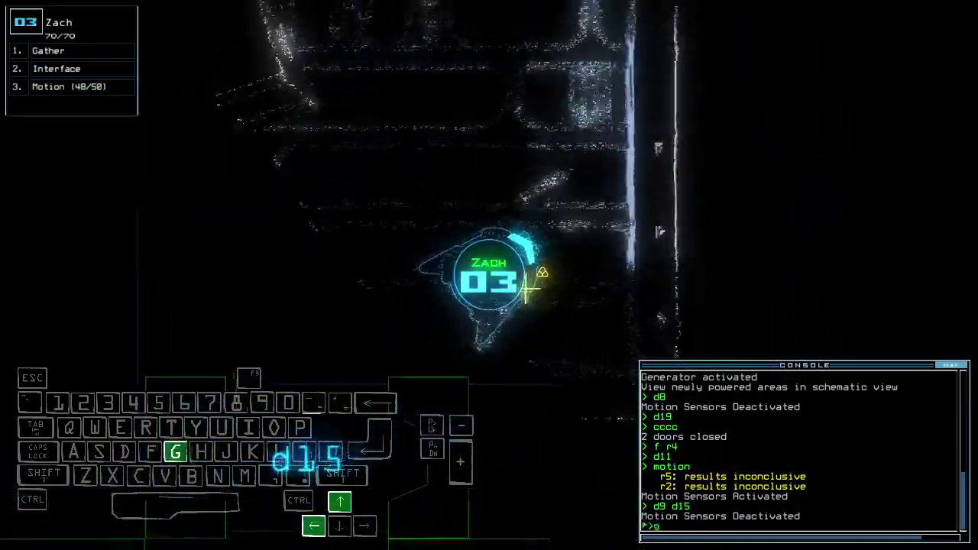
key(Return)
key(Up)
key(Up)
key(Up)
key(Up)
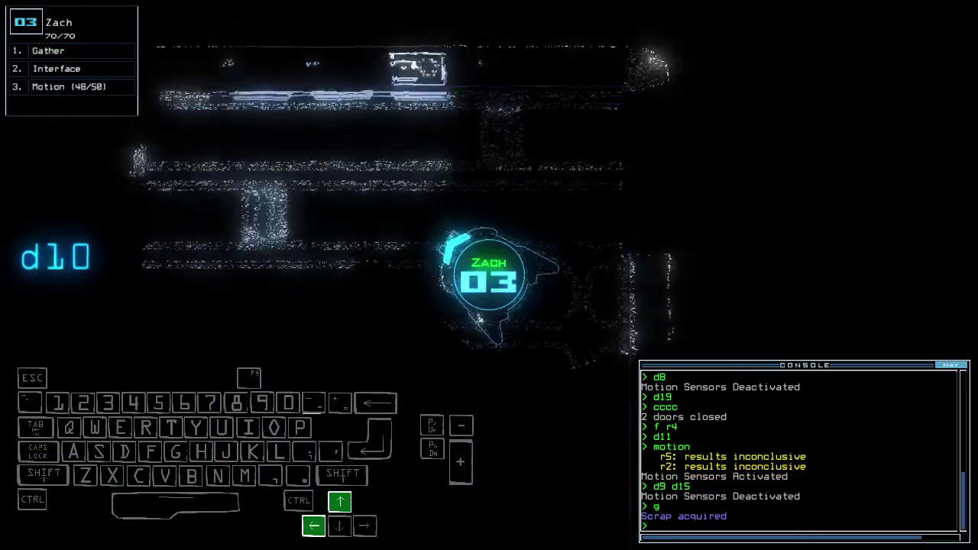
key(Left)
key(Up)
key(Up)
key(Up)
key(Up)
key(Up)
key(Up)
key(Up)
key(Up)
key(Up)
key(Up)
key(Up)
key(Up)
key(Up)
key(Up)
text(d15)
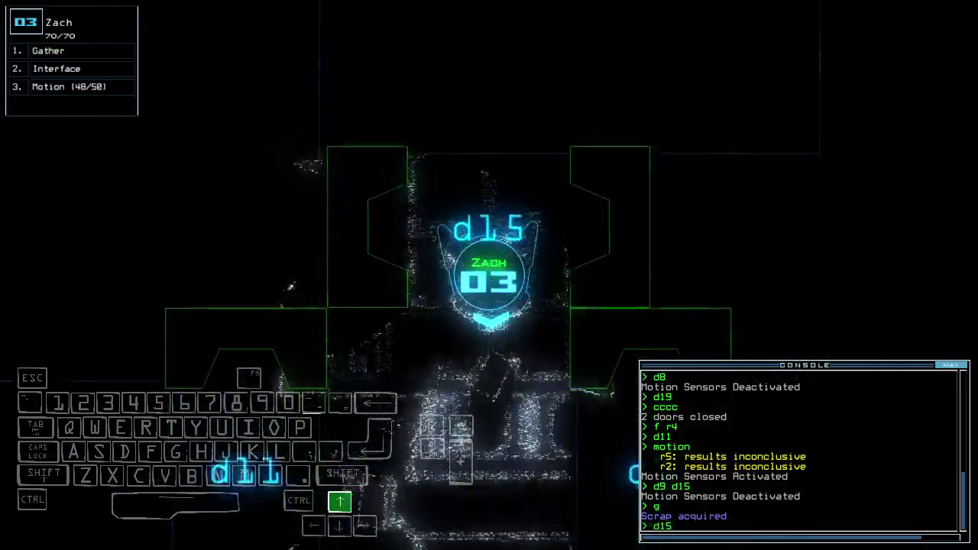
Take Zach through door d15 and recall Cori toward room r1
key(Return)
key(Up)
key(Up)
text(back 2)
key(Return)
key(Up)
key(Up)
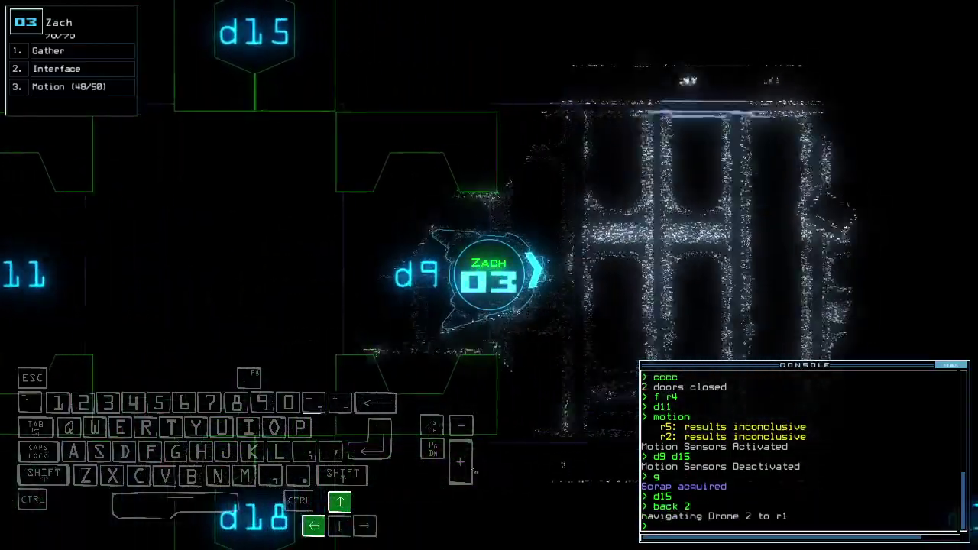
key(Up)
key(Up)
key(Up)
key(Up)
text(rm r2)
key(Return)
key(Left)
key(Up)
key(Up)
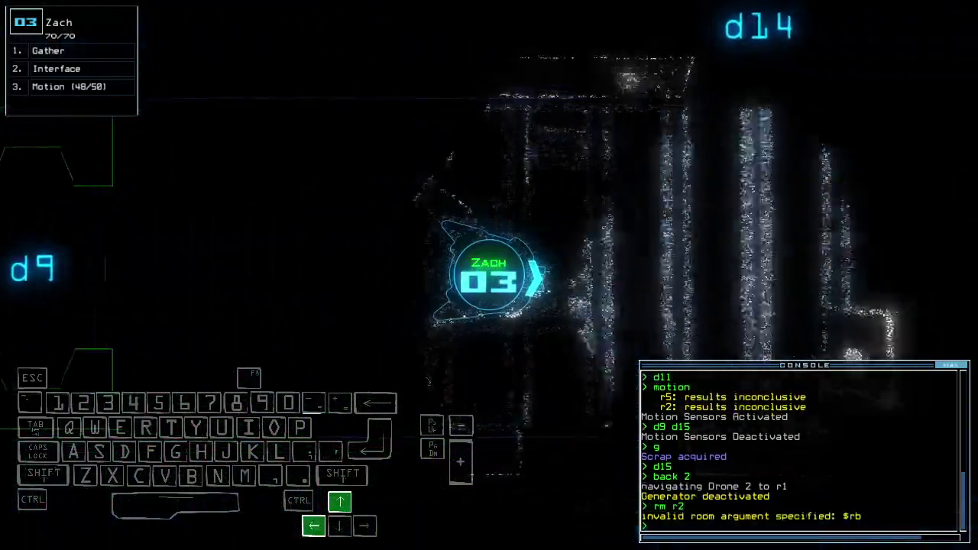
key(Up)
Scan for motion, take Zach through door d7, and gather the fuel there
key(space)
text(motion)
key(Return)
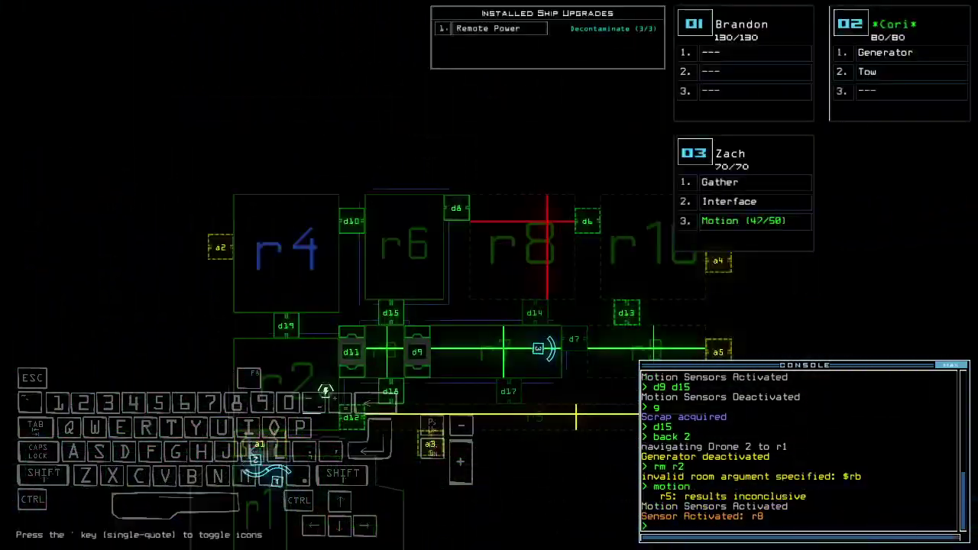
text(d7)
key(Return)
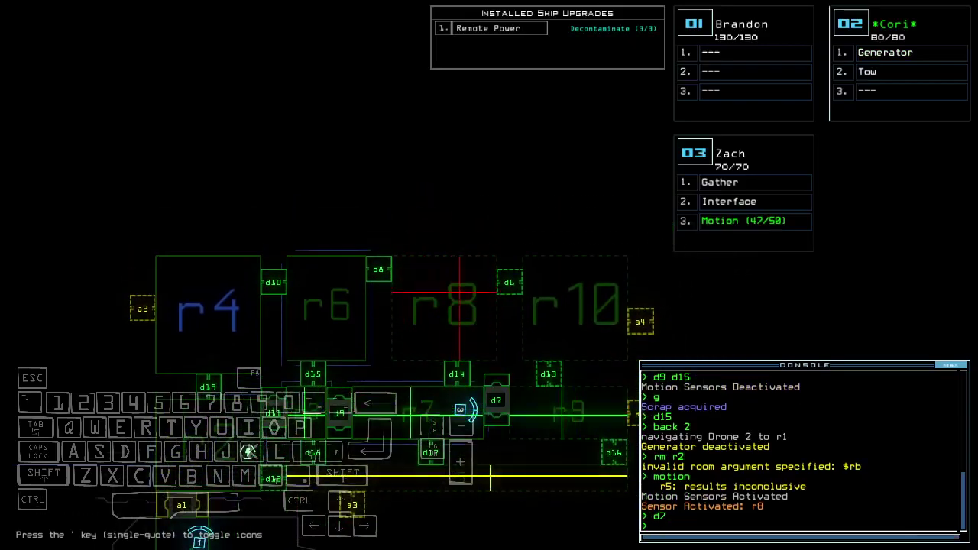
key(space)
key(Up)
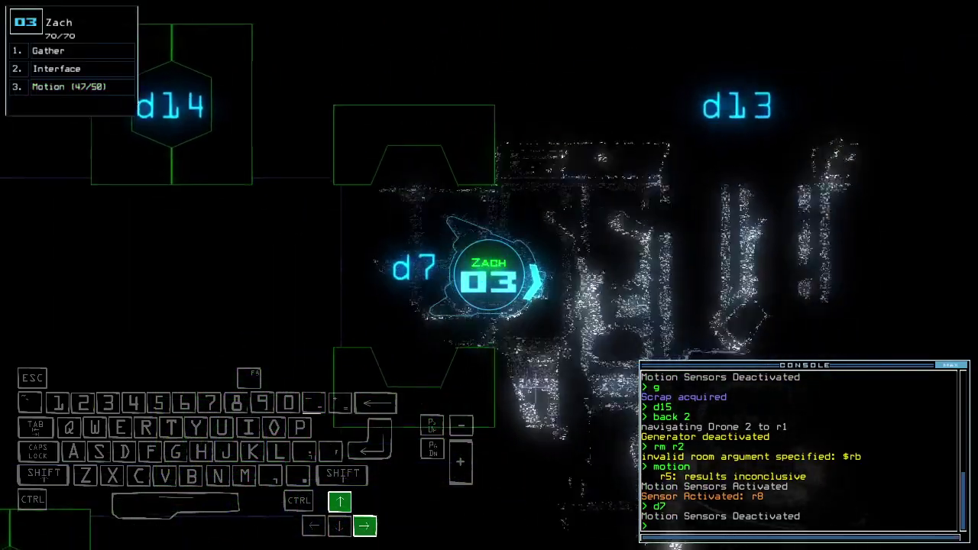
text(cccc)
key(Return)
key(space)
text(g)
key(Return)
key(Down)
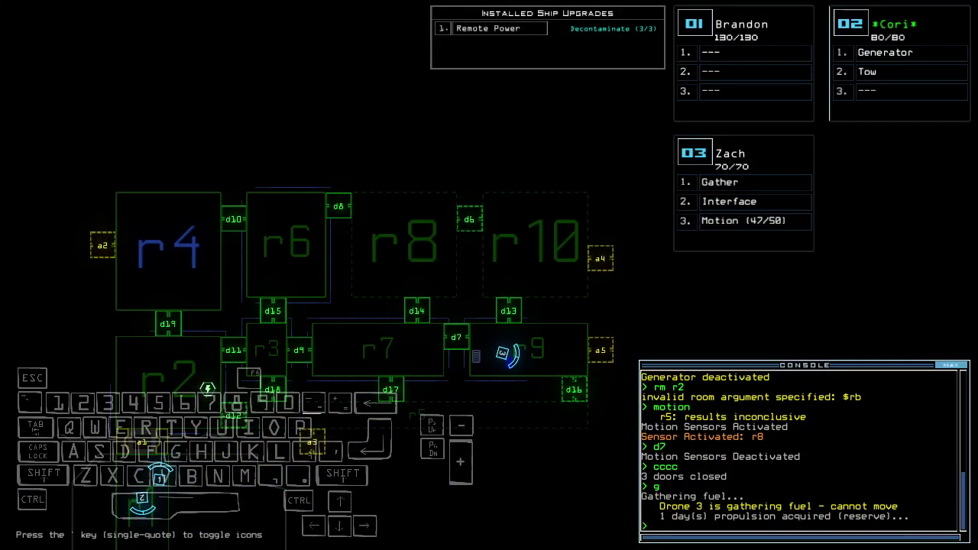
Drive Zach ahead, scan for motion, and open door d13 to collect scrap
key(space)
key(Up)
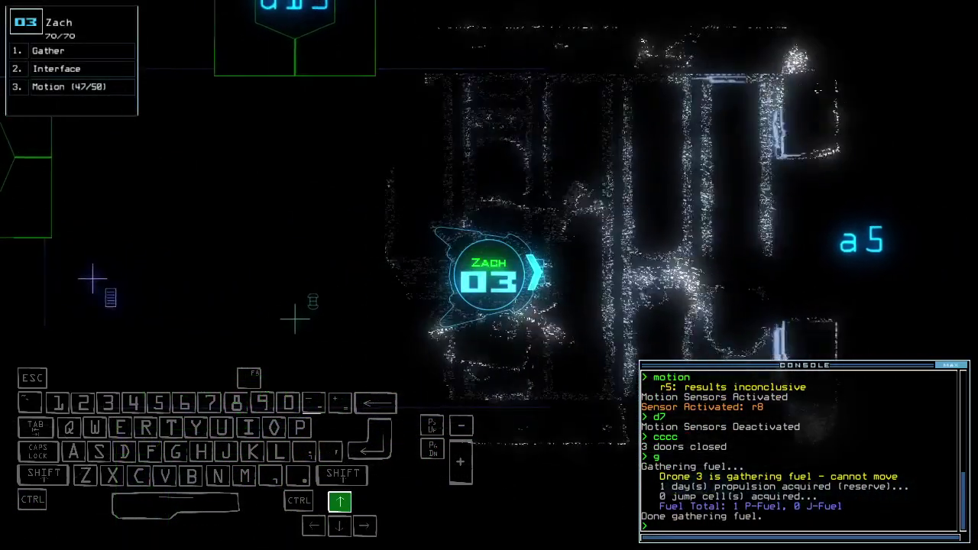
key(space)
text(motion)
key(Return)
text(3d13)
key(Return)
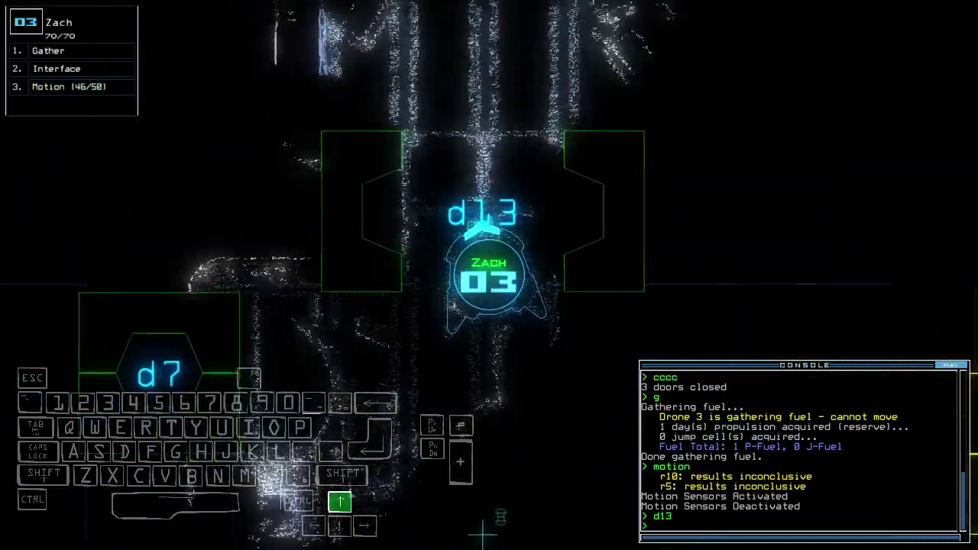
text(cccc)
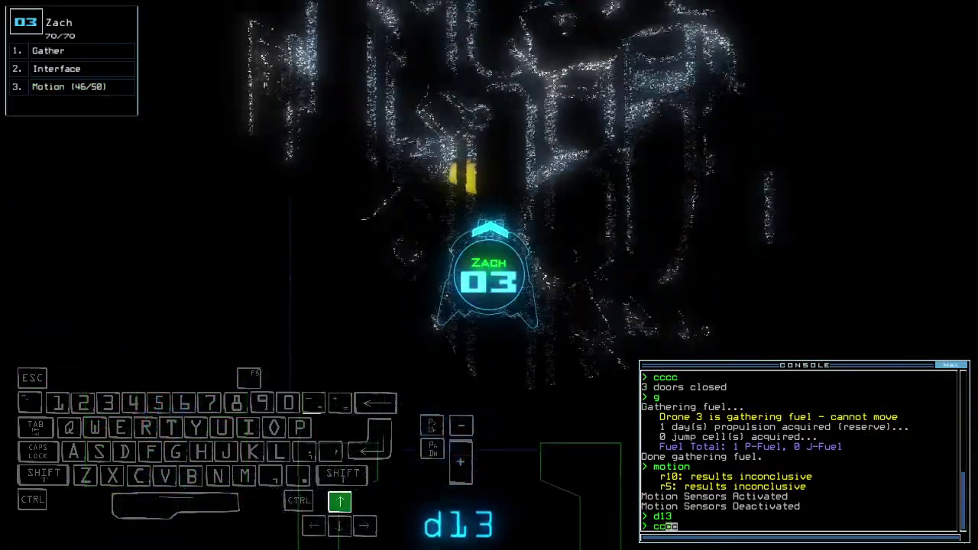
key(BackSpace)
key(BackSpace)
key(BackSpace)
text(g)
key(Return)
key(Up)
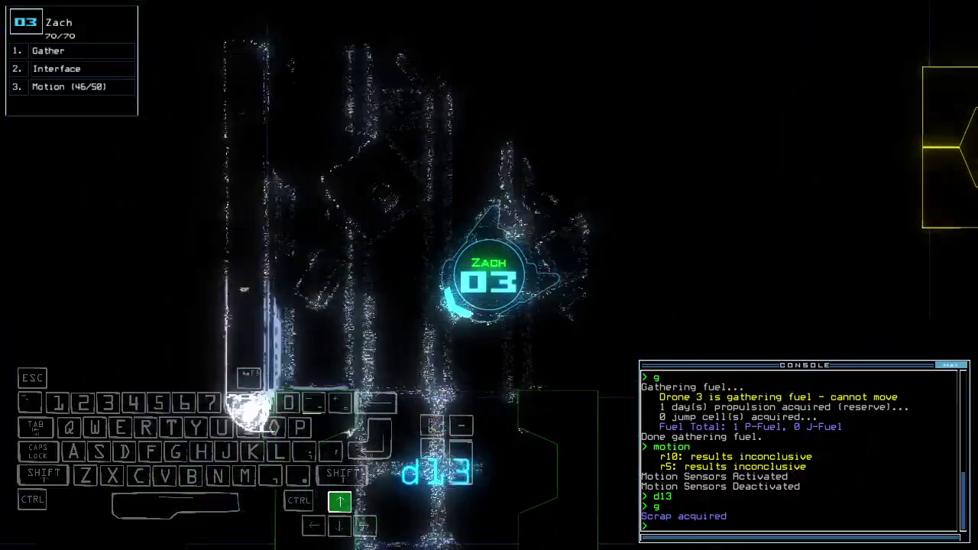
text(d13 d7)
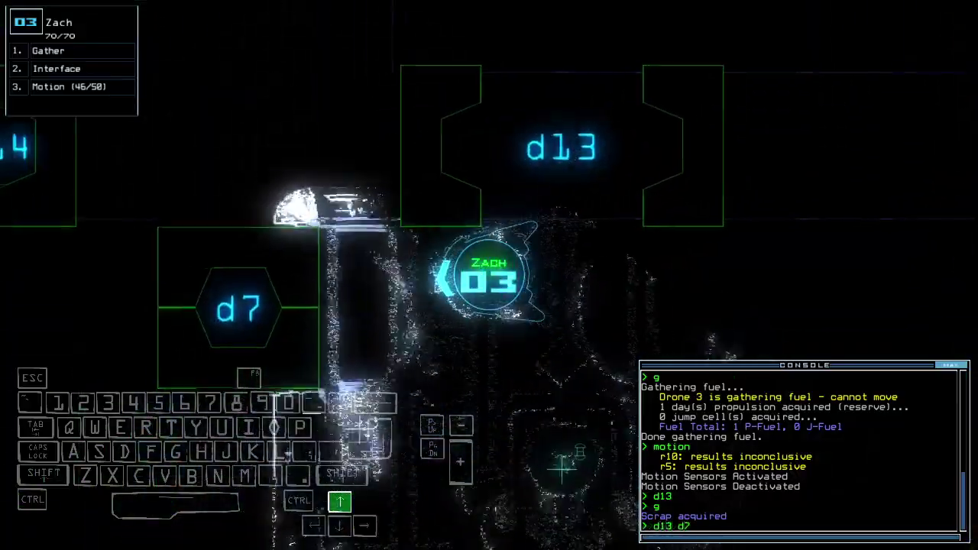
Toggle doors d13 and d7, open d17, and reposition Zach
key(Return)
text(d7)
key(Return)
text(d17)
key(space)
key(Return)
text(cccc)
key(Return)
key(Down)
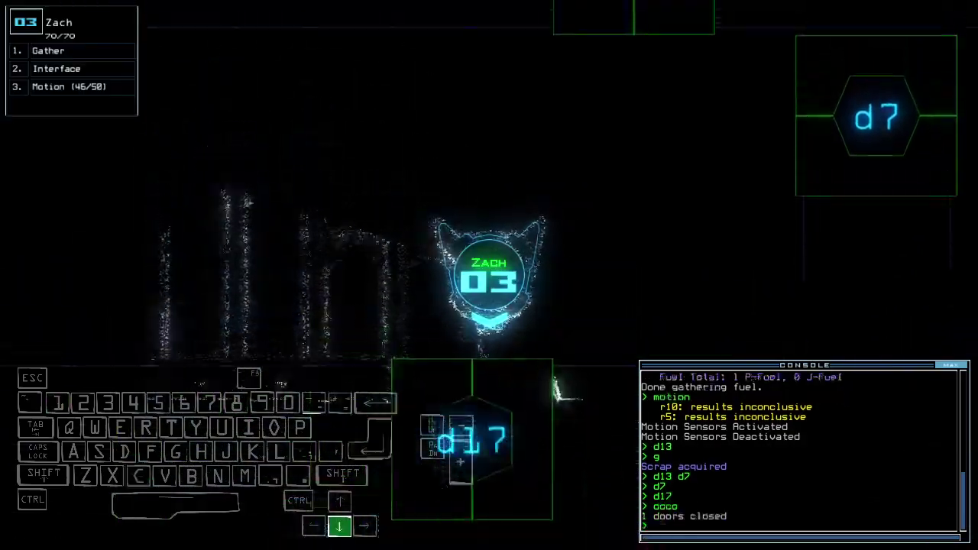
key(Down)
text(d)
key(Up)
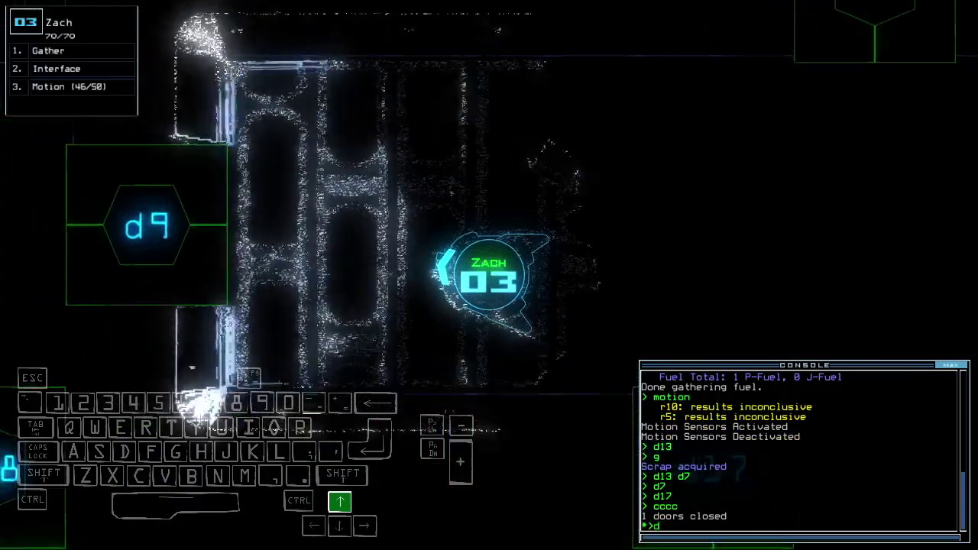
text(9)
Move Zach past door d9 and close it, then open and close door d18
key(Return)
key(Up)
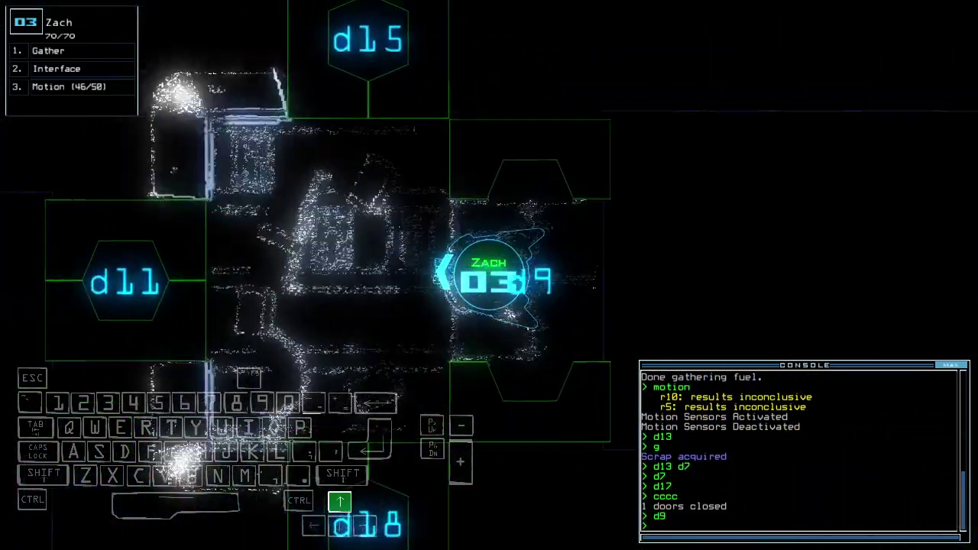
text(cccc)
key(Return)
text(d18)
key(Return)
text(cccc)
key(Return)
key(Down)
Reverse drone 03 through door d12, seal it behind, and show the full schematic
key(Up)
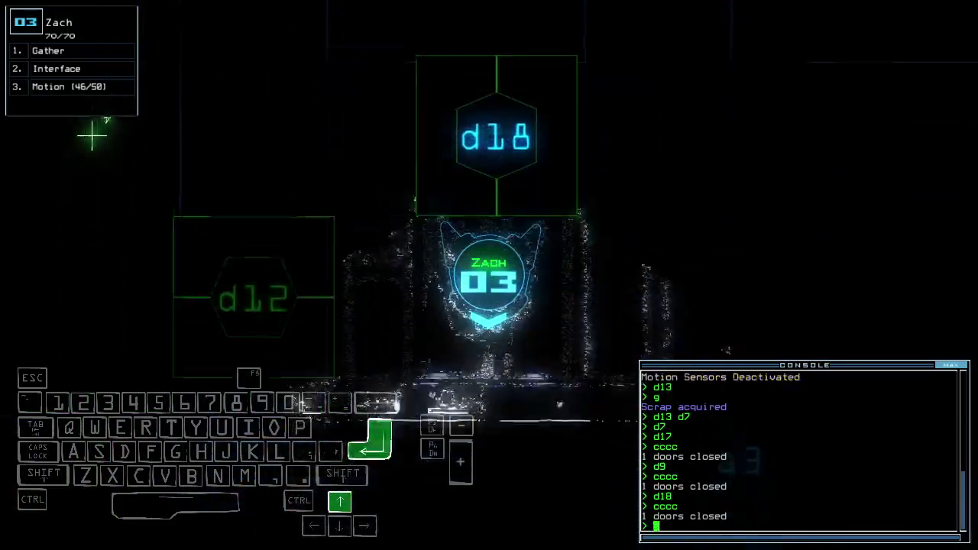
key(Up)
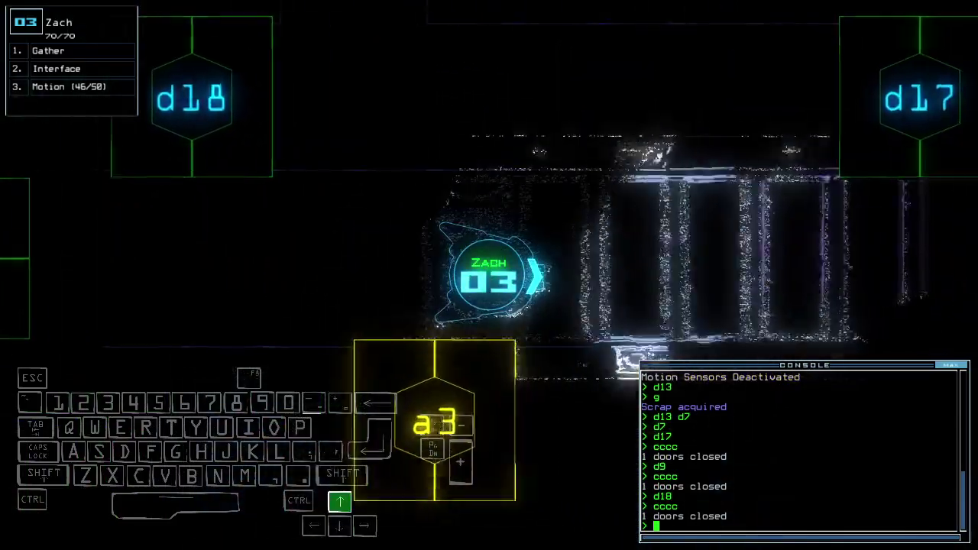
key(Up)
key(Down)
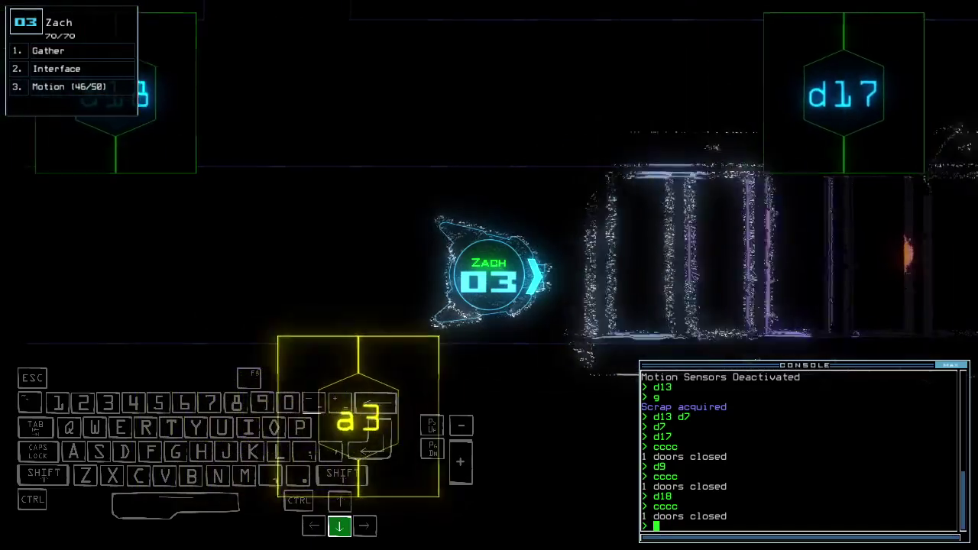
key(Down)
text(d12)
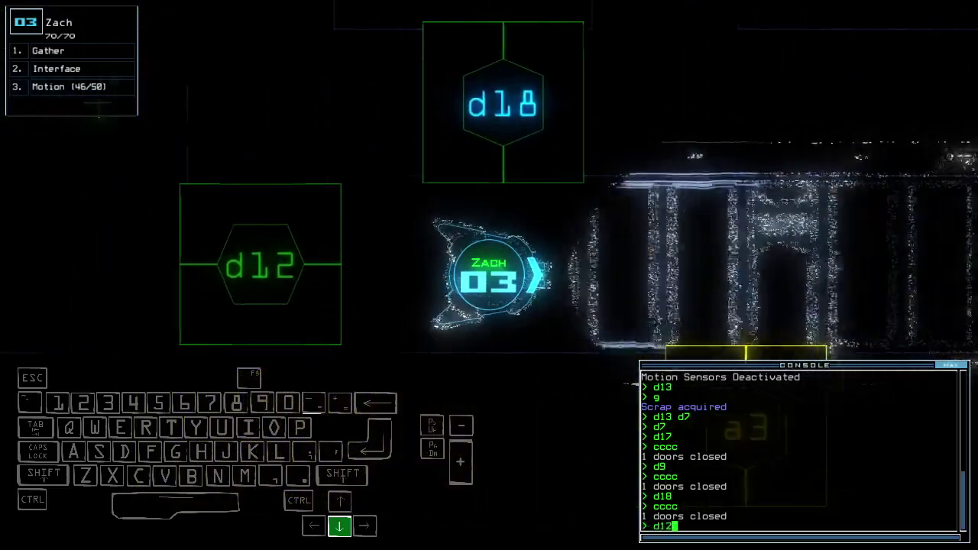
key(Return)
text(cccc)
key(Return)
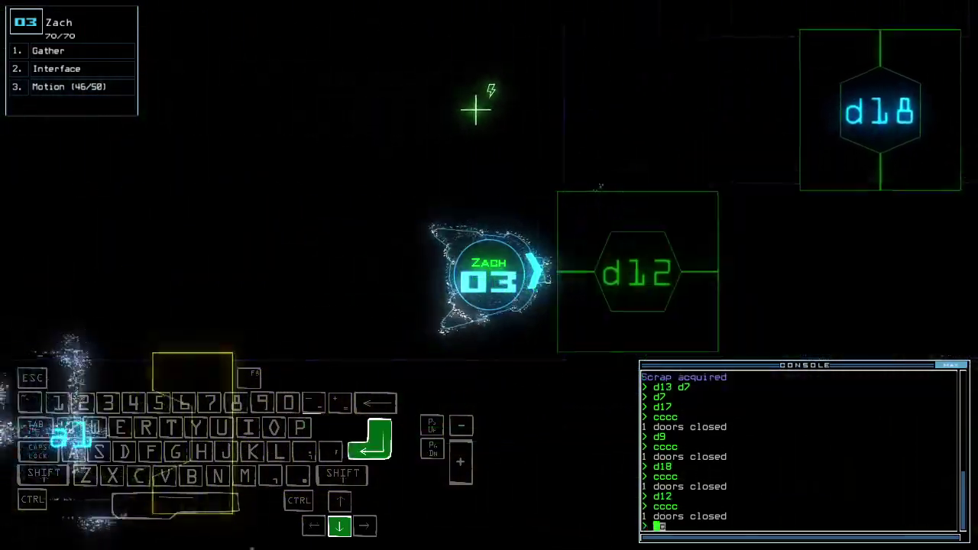
key(space)
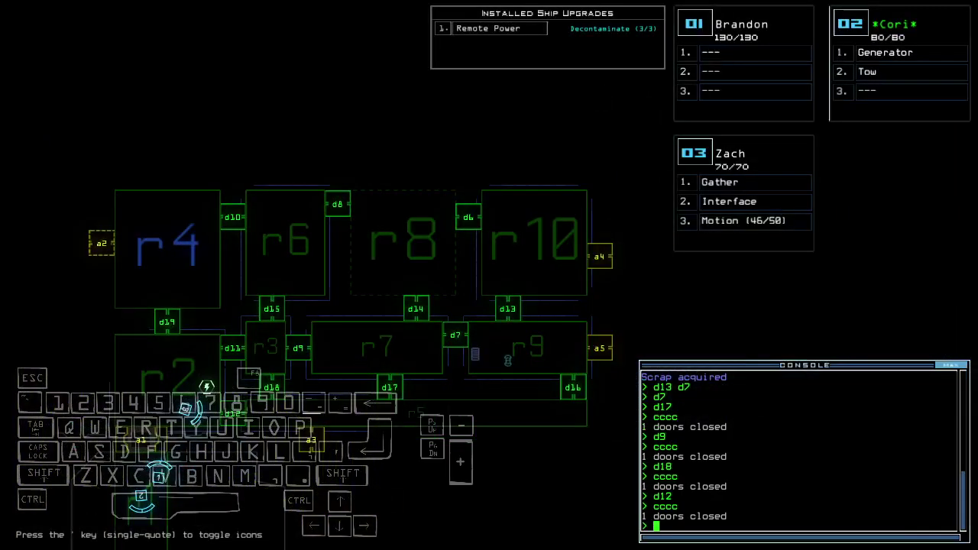
text(d11)
Open door d11 with drone 03, scan for motion, and start re-docking at airlock a2
key(Return)
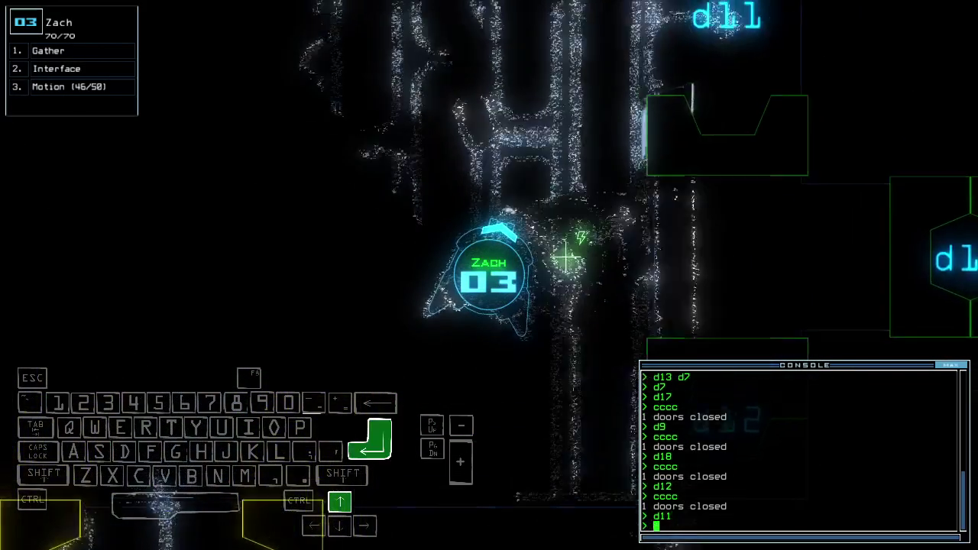
key(Up)
key(Right)
key(space)
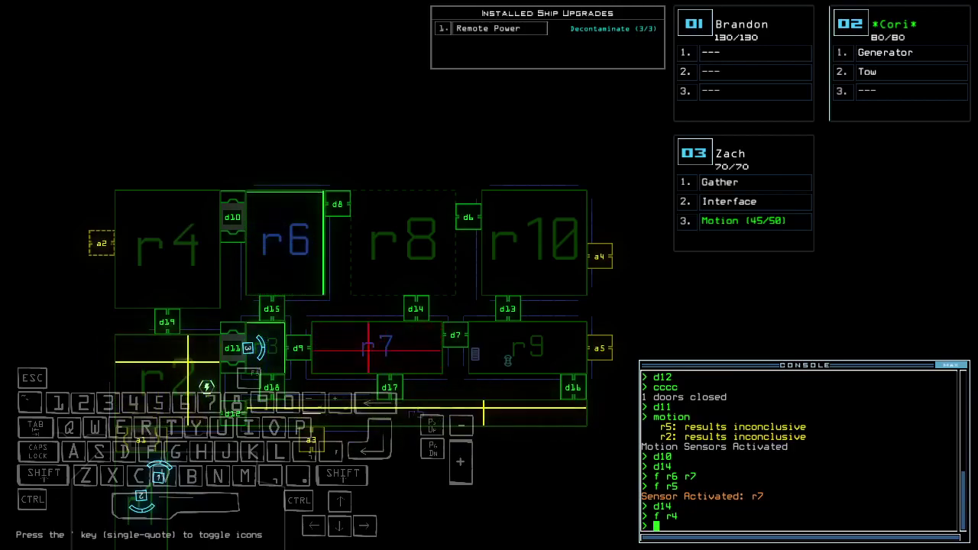
text(dd a2)
key(Return)
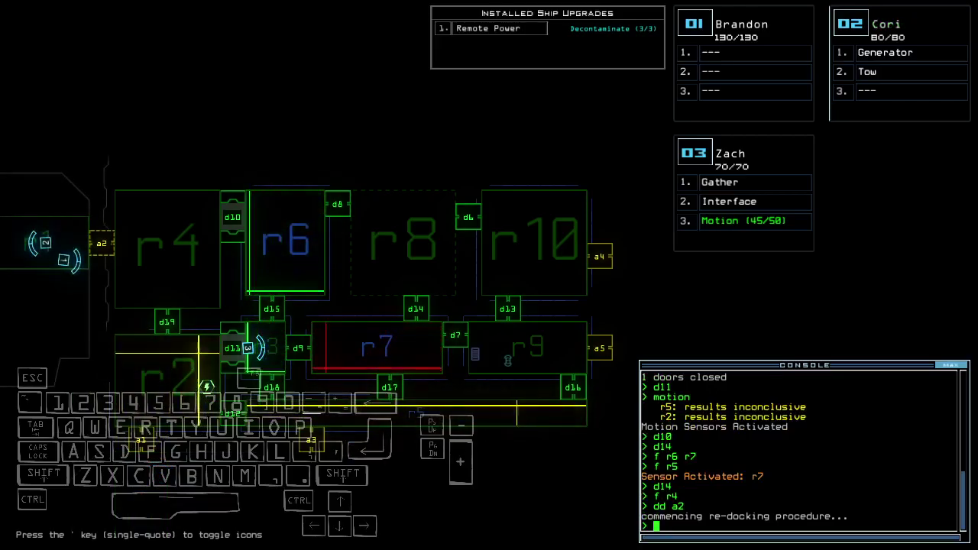
Check the camera at dock a2, open all doors to room r1, and drive drone 01 in
key(space)
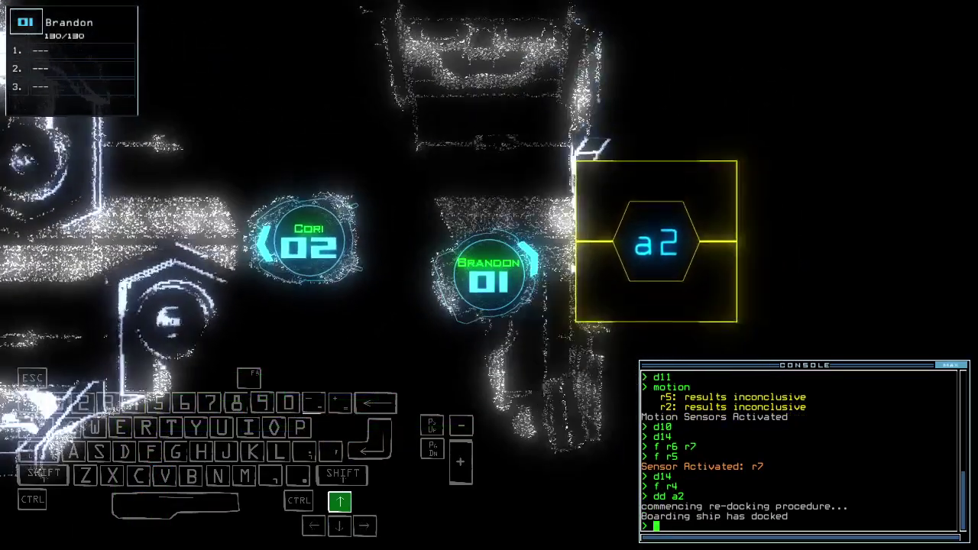
key(space)
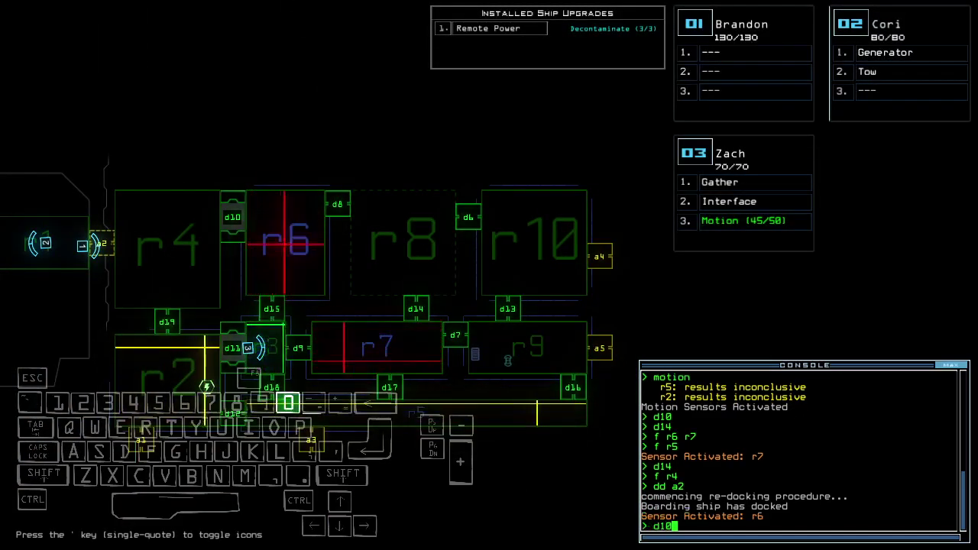
text(arr)
key(Return)
key(Up)
key(Up)
key(Up)
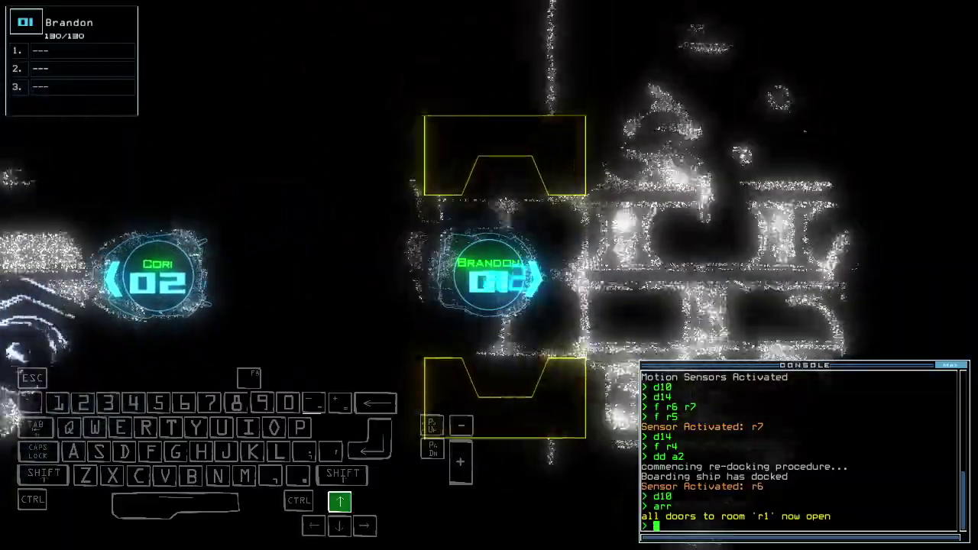
key(Up)
key(Up)
key(Right)
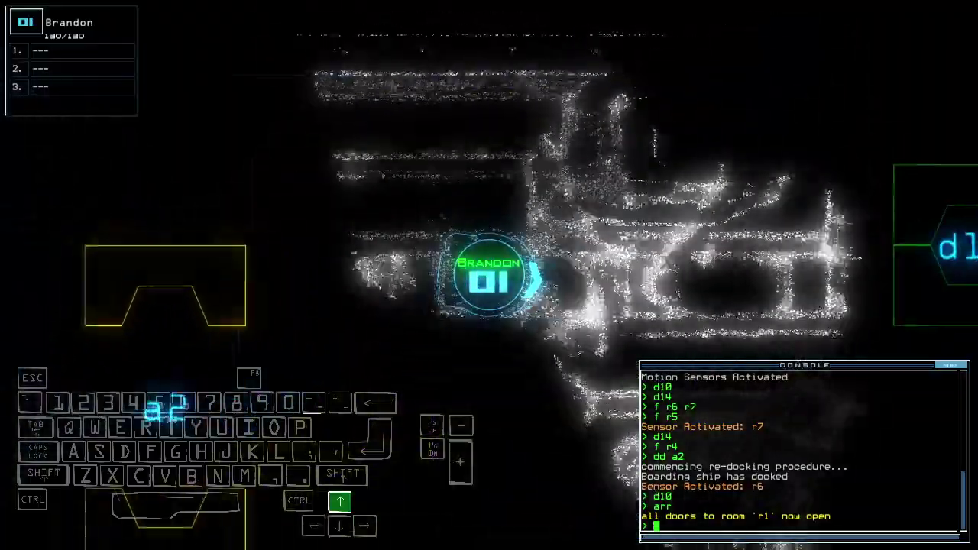
key(Up)
key(Up)
key(Up)
key(Up)
Steer drone 01 through the ship's corridors and reverse it back
key(Up)
key(Up)
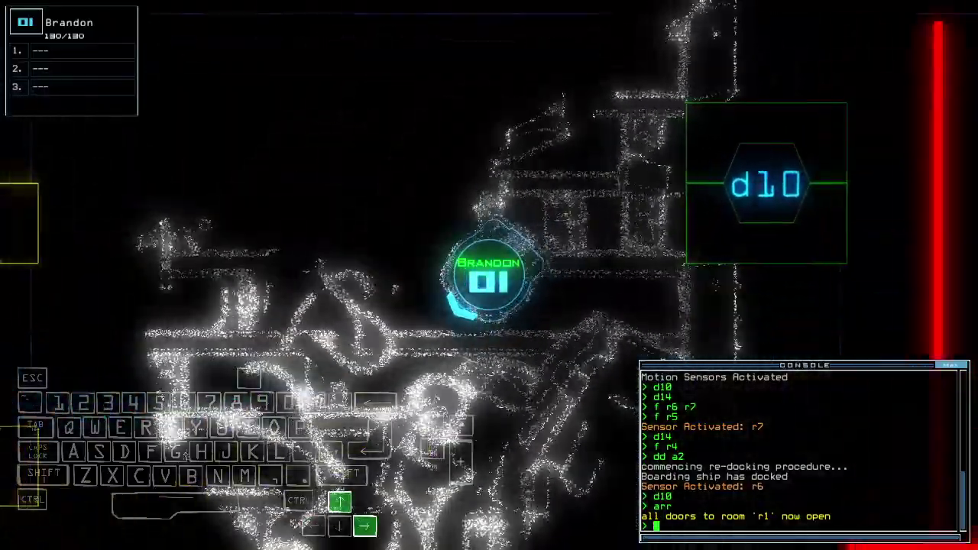
key(Left)
key(Up)
key(Left)
key(Up)
key(Up)
key(Left)
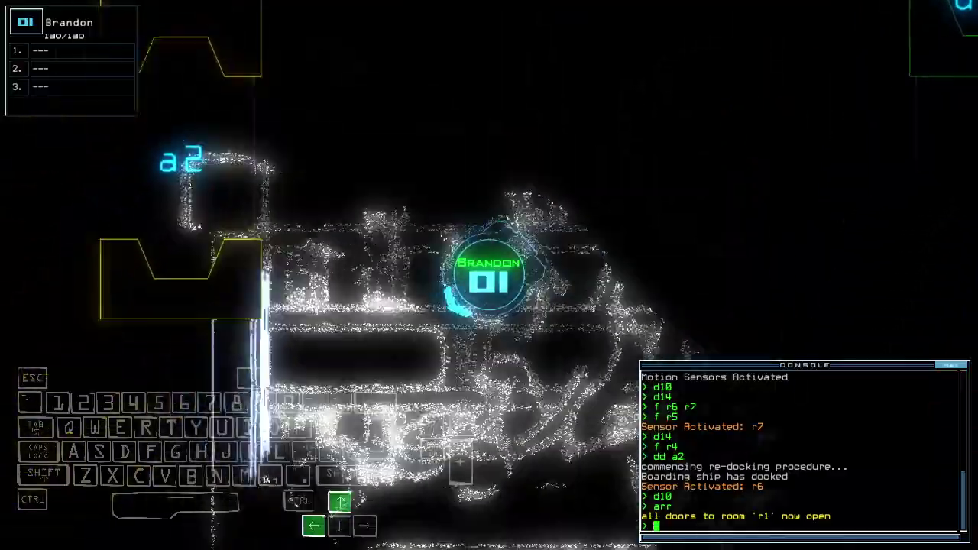
key(Up)
key(Left)
key(Up)
key(Left)
key(Up)
key(Up)
key(Down)
text(n 2)
Navigate drone 02 to Brandon in room r4 while backing drone 01 out
key(Return)
key(Down)
key(Down)
key(Down)
key(Down)
key(Left)
key(Down)
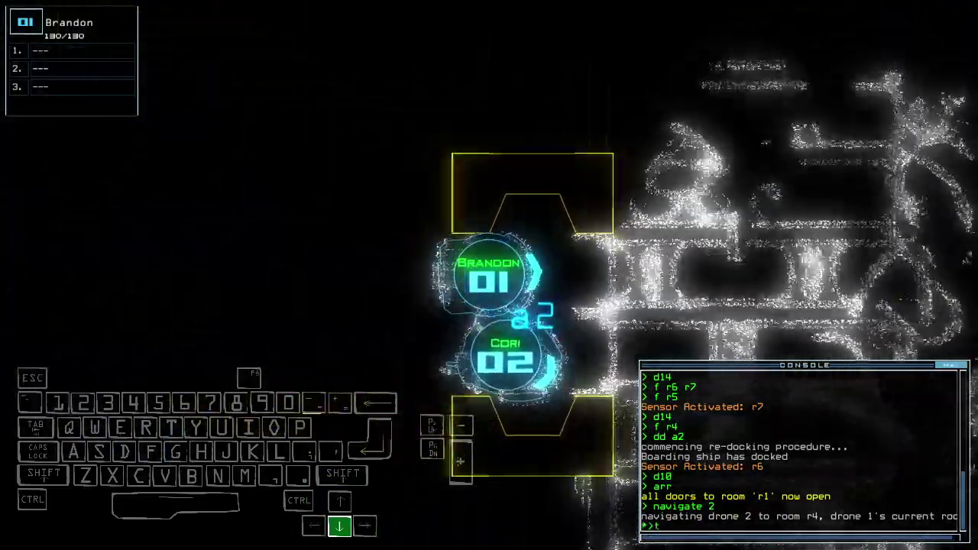
text(tow)
key(Down)
key(Right)
text(2)
Tow the Reroute Power salvage with drone 02, then stop towing
key(Return)
key(space)
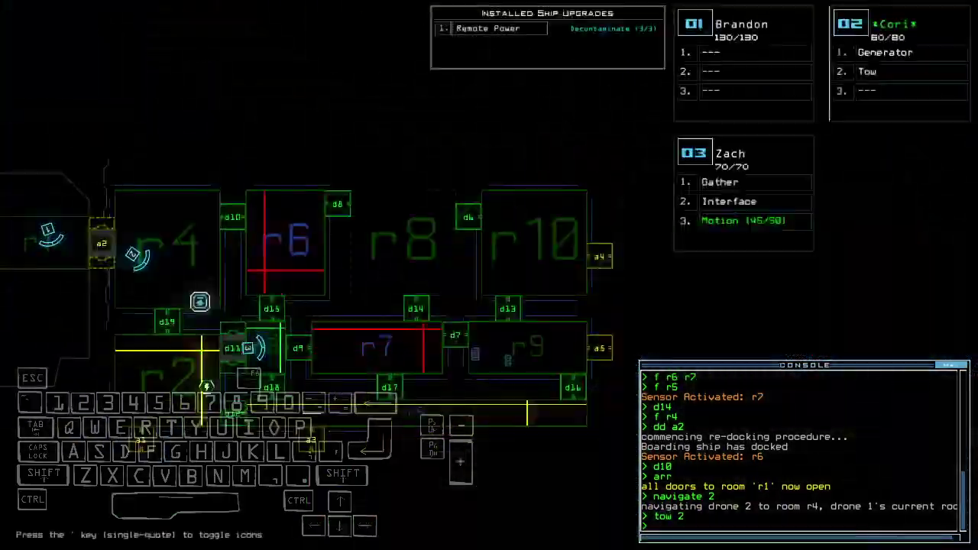
key(space)
text(tow)
key(Return)
key(Down)
key(Down)
key(Down)
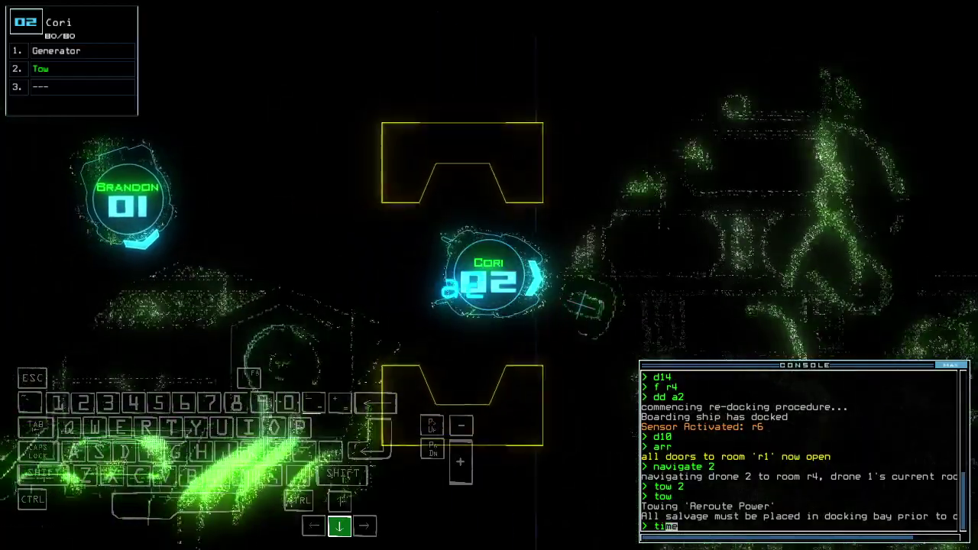
text(ime)
key(Return)
key(space)
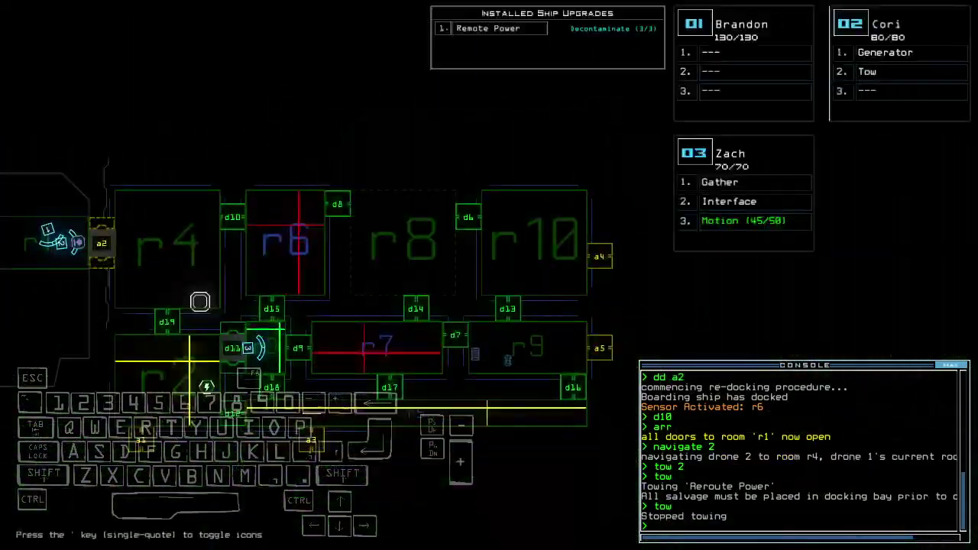
text(ra)
Close the r1 doors, then bring drone 03 back through doors d9 and d19
key(Return)
text(3d)
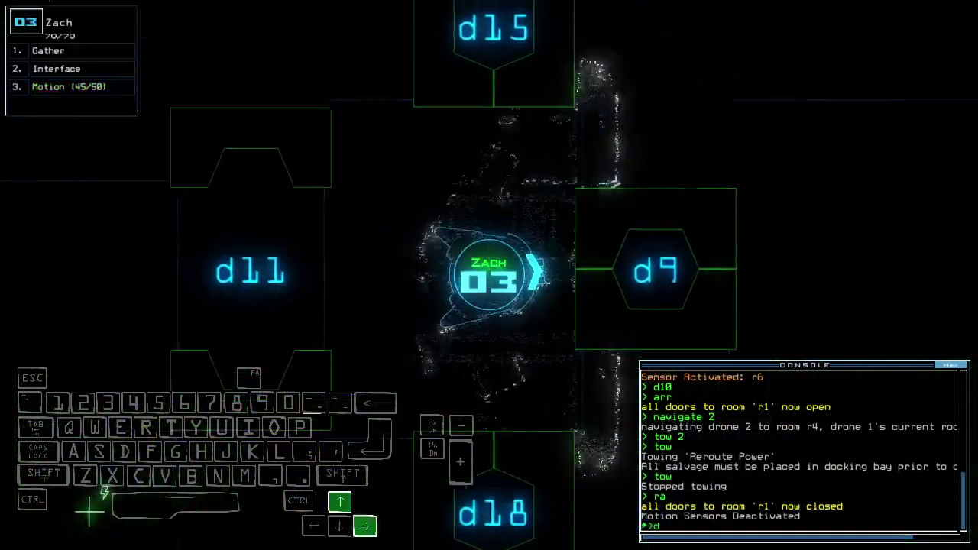
text(9)
key(Return)
key(Down)
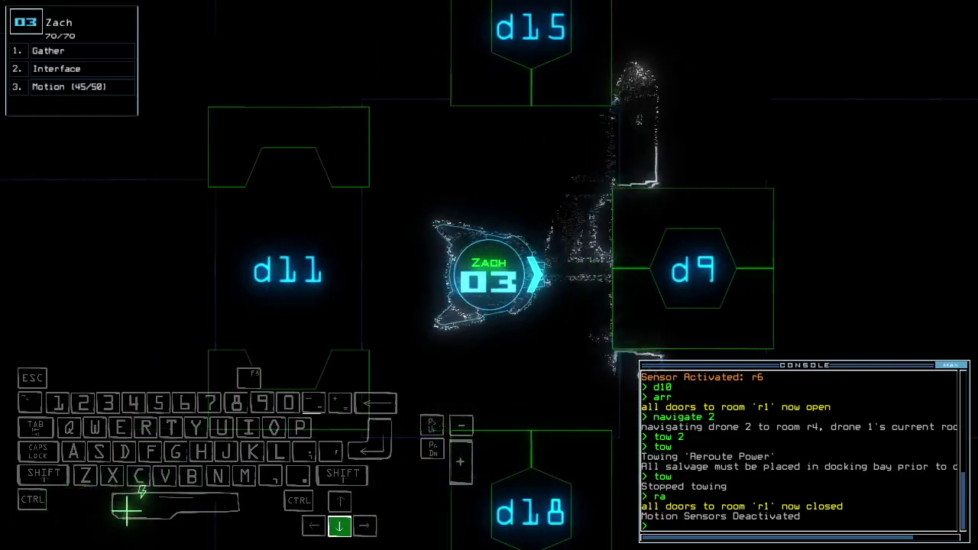
text(d19)
key(Return)
key(Up)
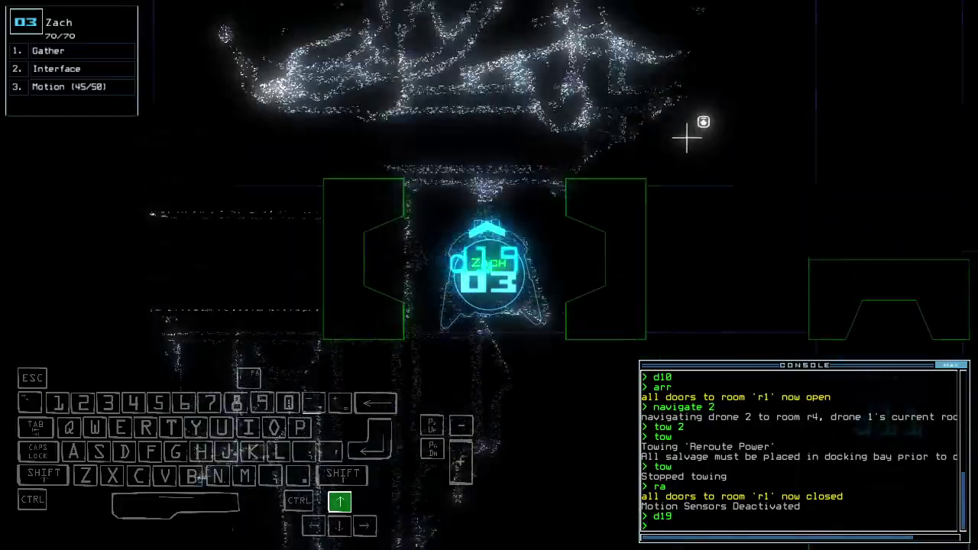
text(cccc)
key(Return)
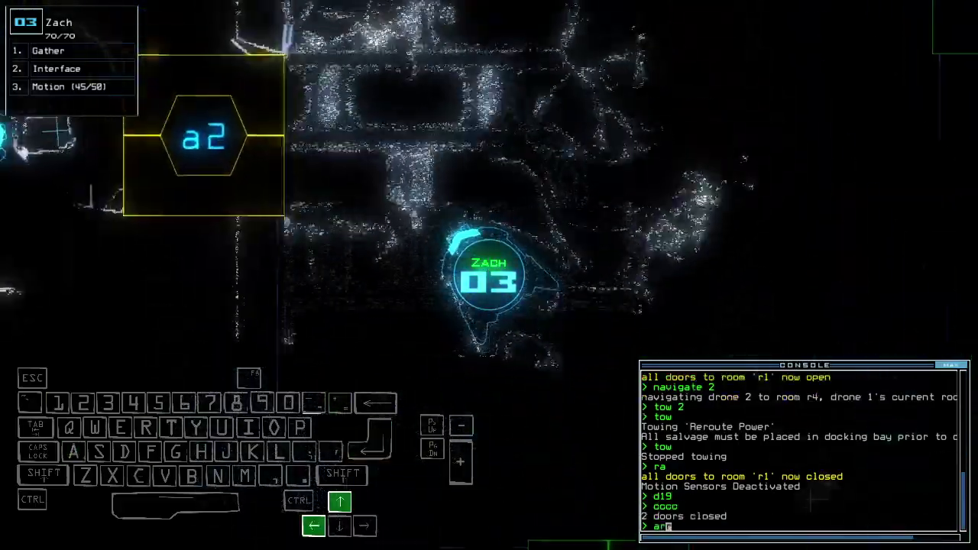
text(arr)
Reopen the r1 doors, reverse drone 03 to the bay, and re-dock at airlock a4
key(Return)
key(Left)
key(Down)
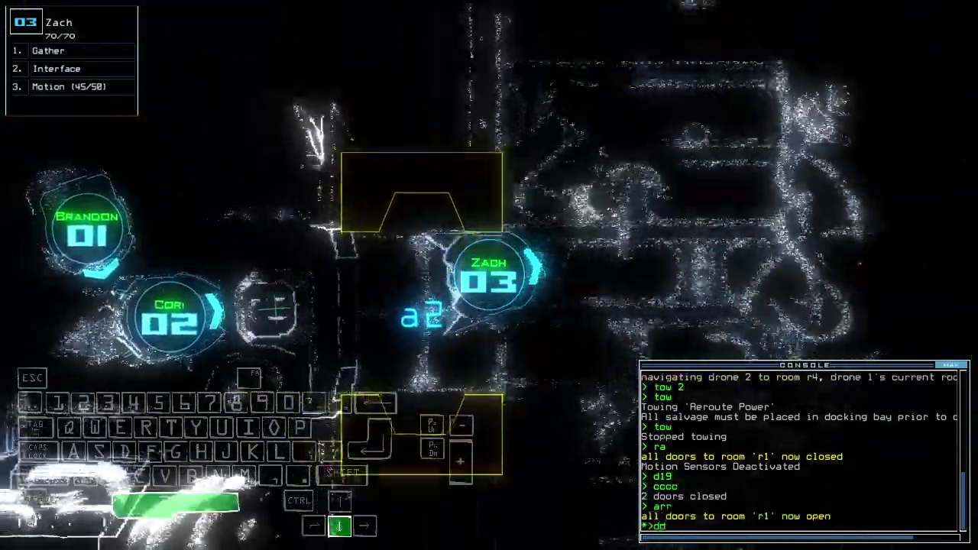
text(dd)
key(Tab)
text(a4)
key(Return)
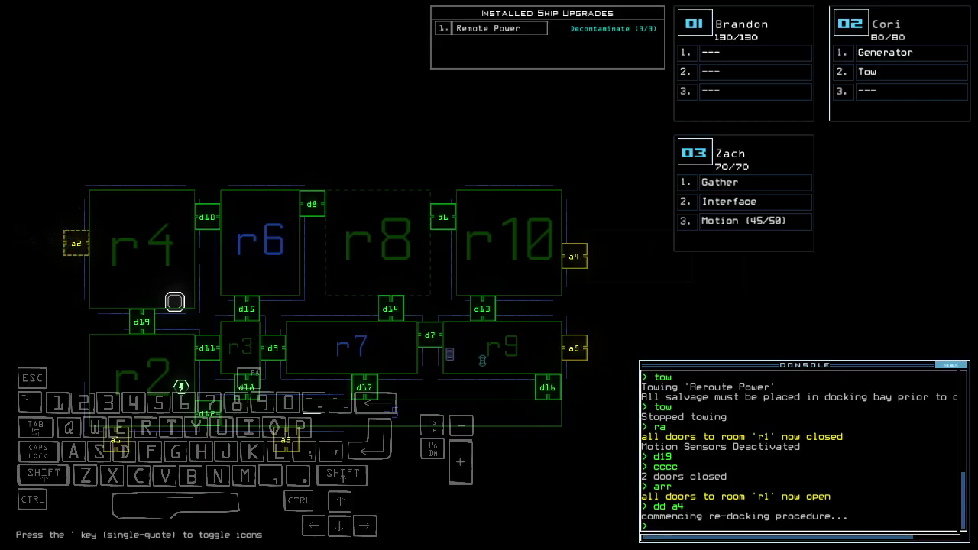
Open room r1's doors, send drone 03 toward room r9, and close r1 again
key(space)
text(f)
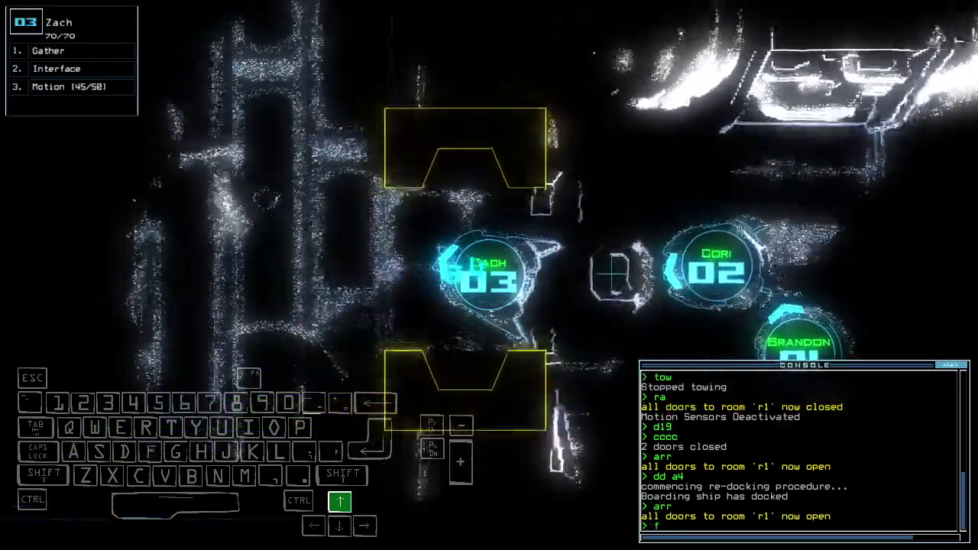
text(arr)
key(Return)
text(f r9)
key(Return)
text(ra)
key(Return)
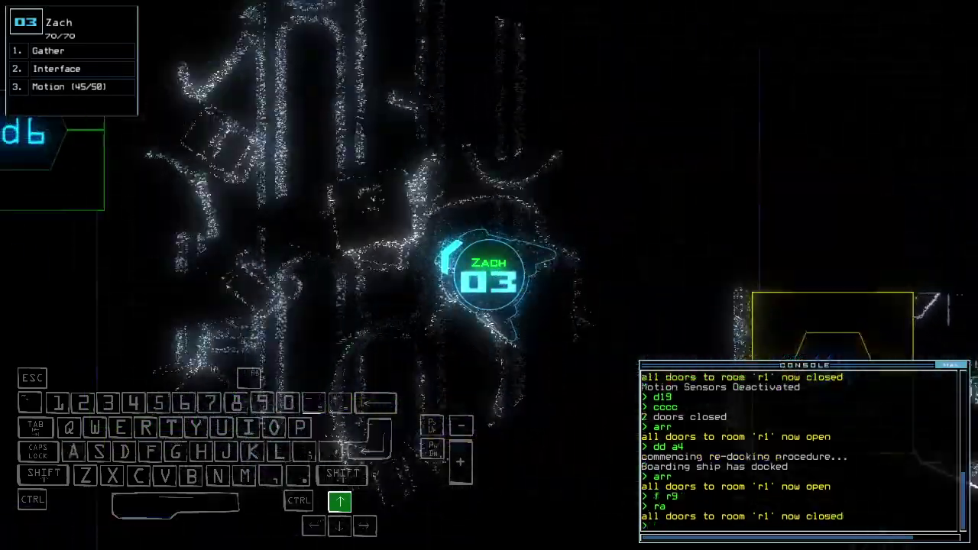
text(d6)
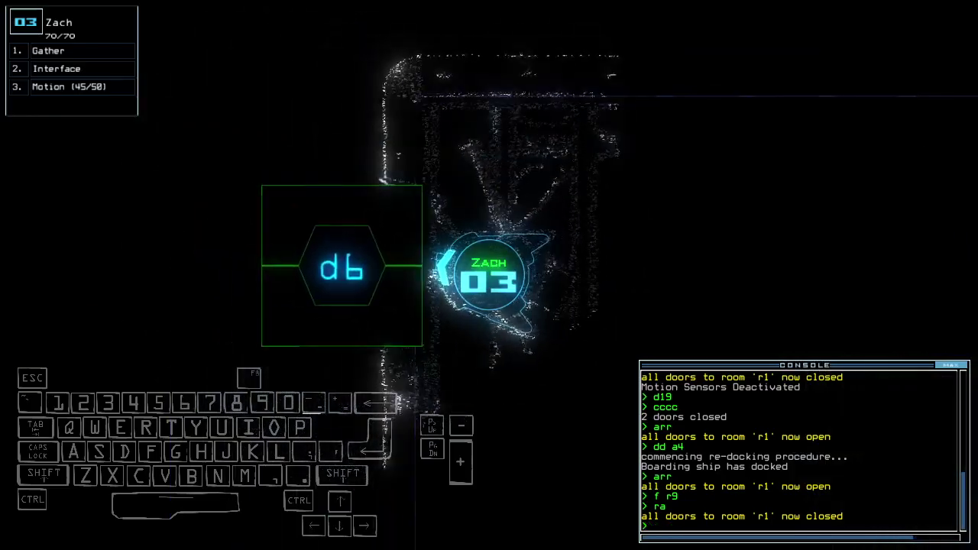
text(mo)
Scan for motion, open door d6, and have drone 03 gather scrap
key(Return)
text(d)
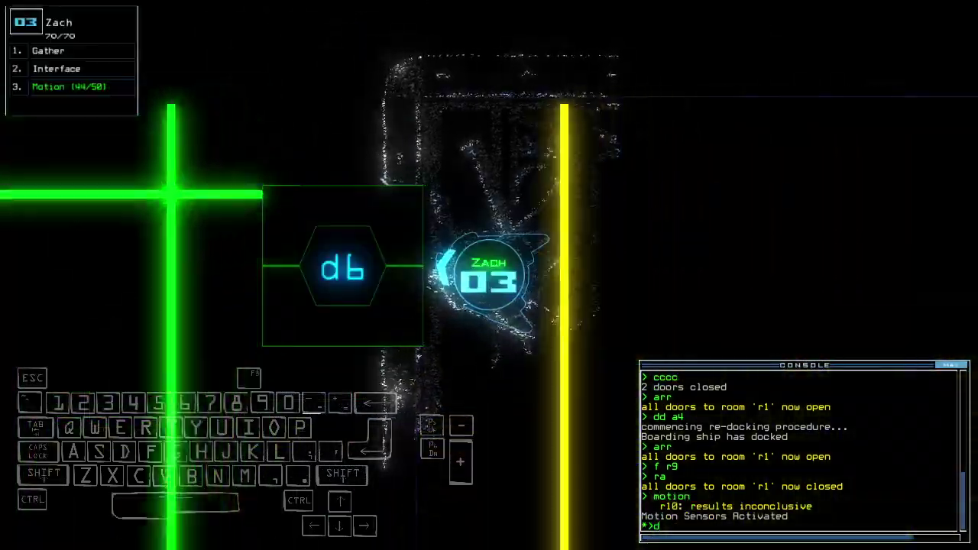
text(6)
key(Return)
key(Left)
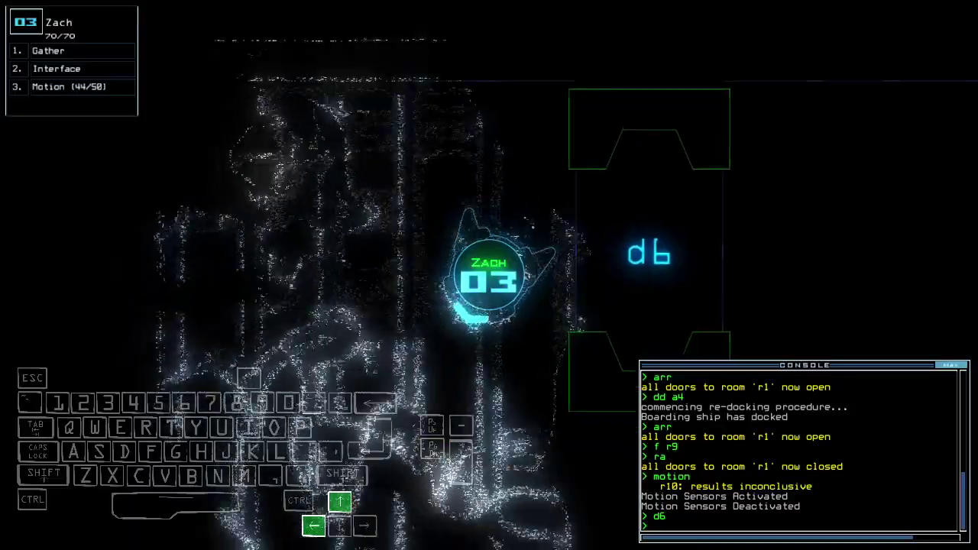
text(g)
key(Return)
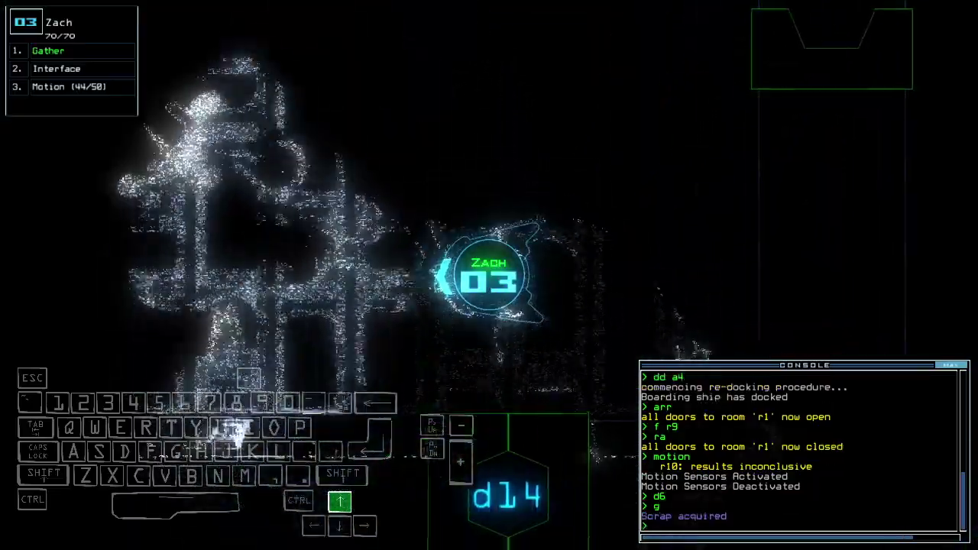
key(Up)
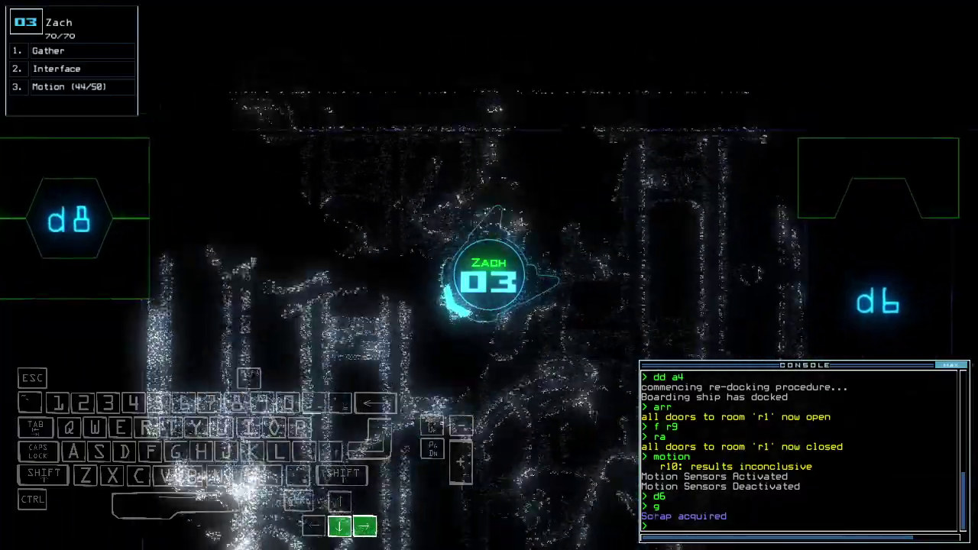
key(Down)
key(Down)
Scan for motion, toggle door d14, and close the doors around drone 03
key(grave)
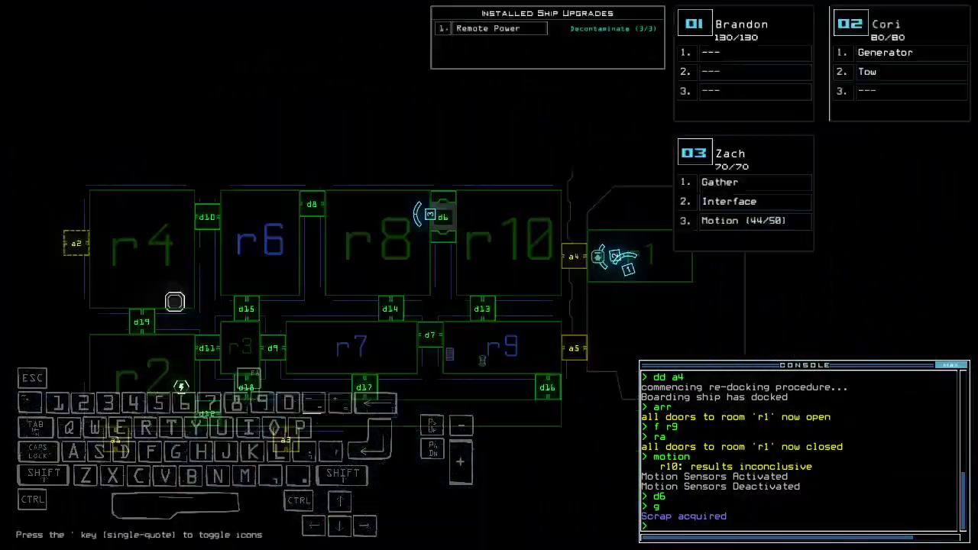
key(grave)
key(Return)
text(d14)
key(Return)
text(cc)
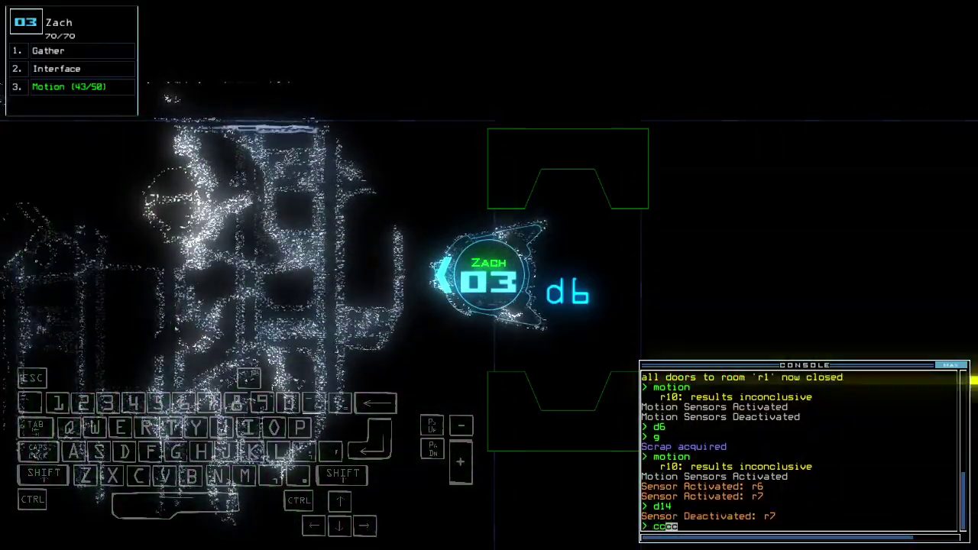
key(Down)
text(cc)
key(Return)
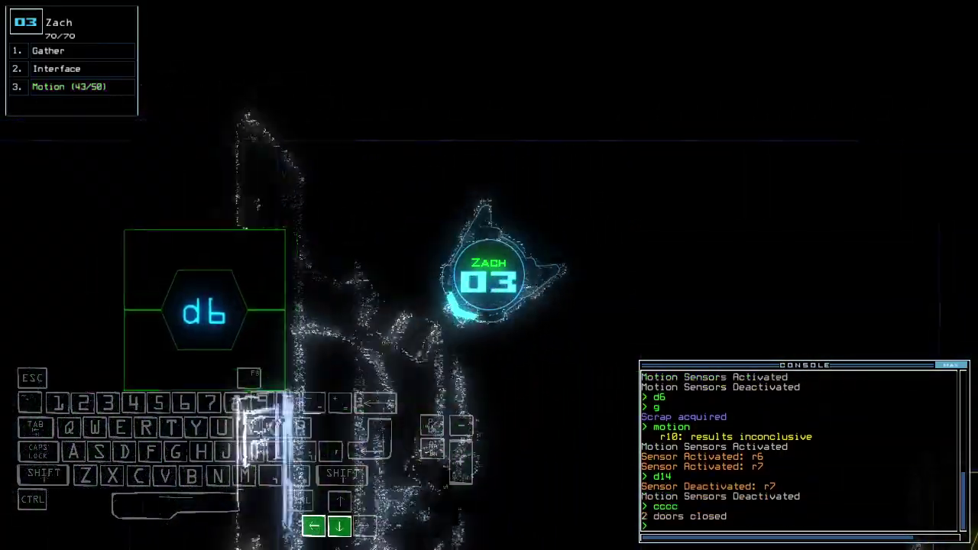
Run another motion scan and steer drone 03 toward the boarding ship
key(grave)
text(f r7 r8)
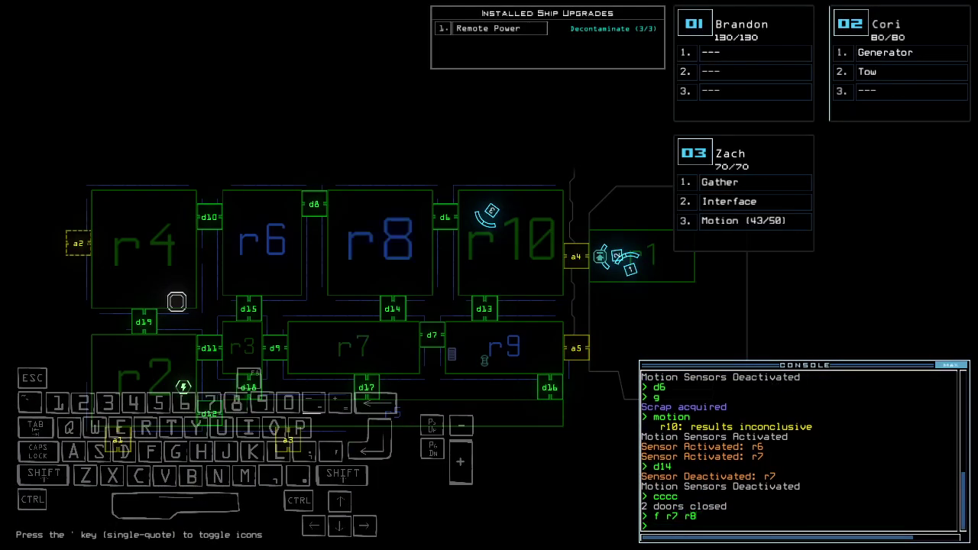
key(grave)
text(motion)
key(Return)
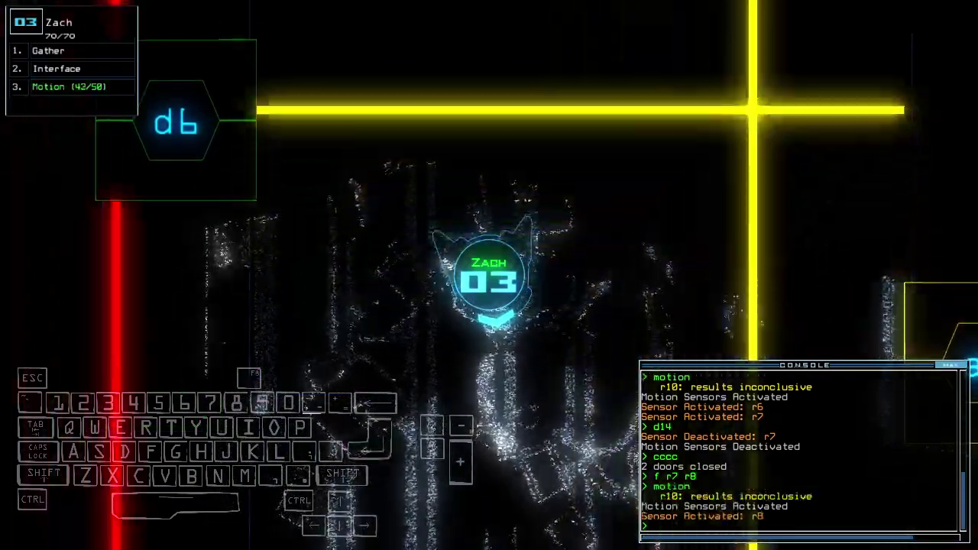
key(Left)
key(Up)
text(arr)
Bring drone 03 into room r1, close r1's doors, and toggle door d18
key(Return)
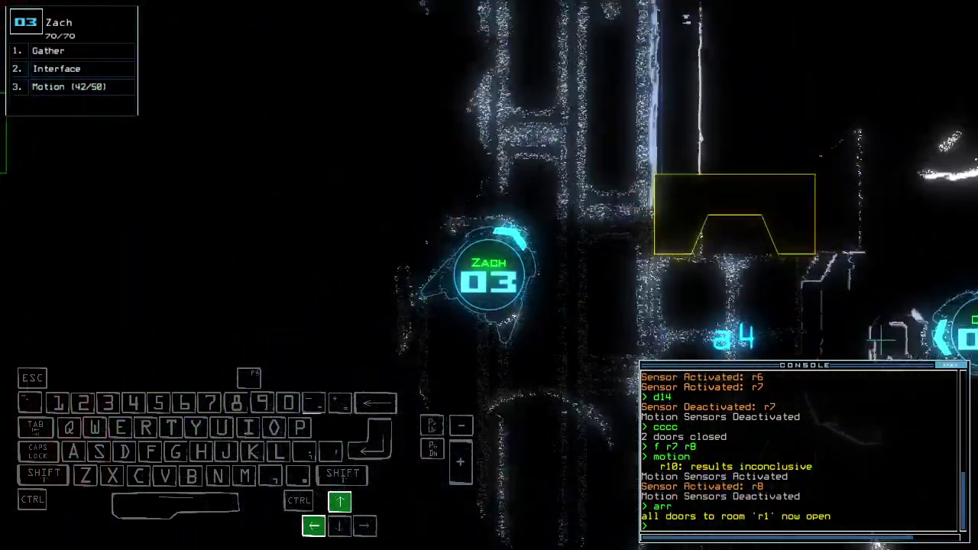
key(Down)
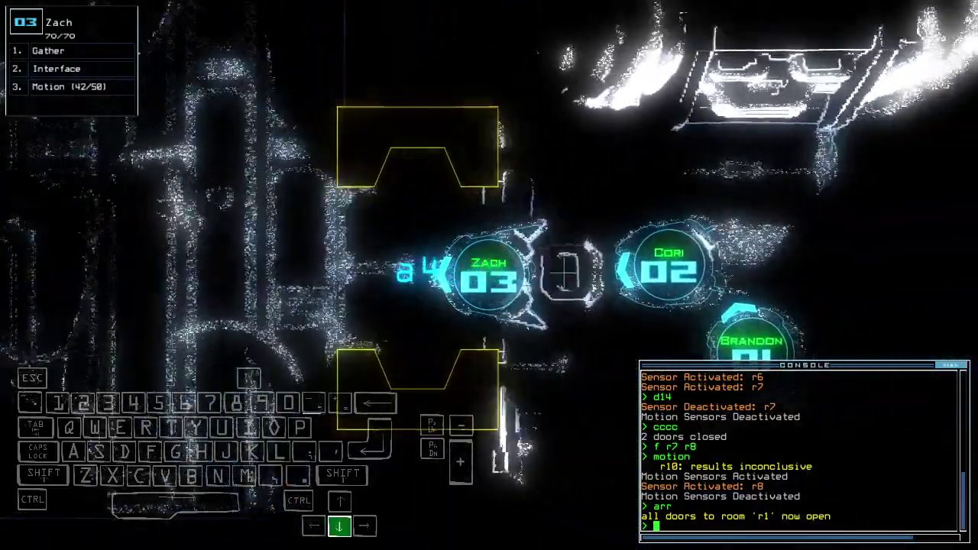
key(grave)
text(ra)
key(Return)
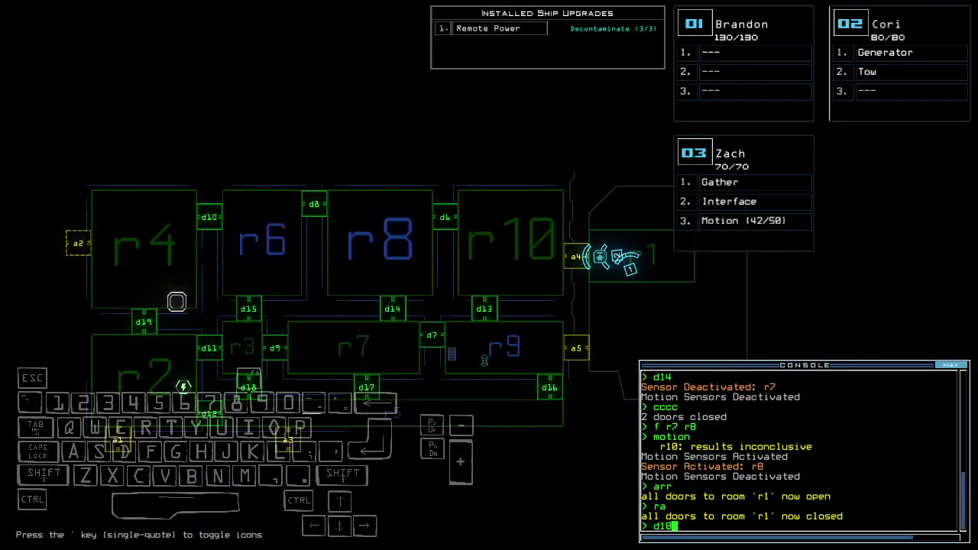
key(Return)
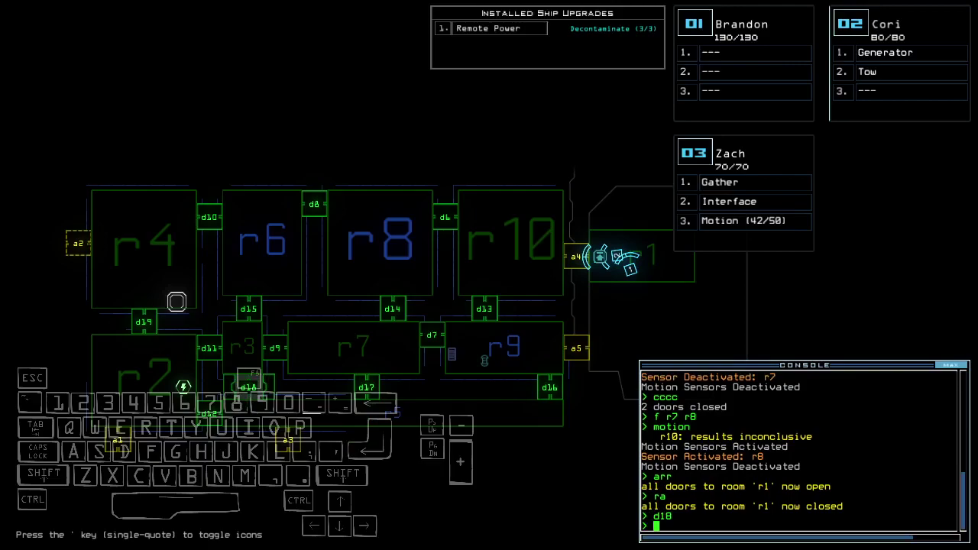
text(dd a1)
Re-dock at airlock a1, target room r3, open r1's doors, and send drone 2 to r2
key(Return)
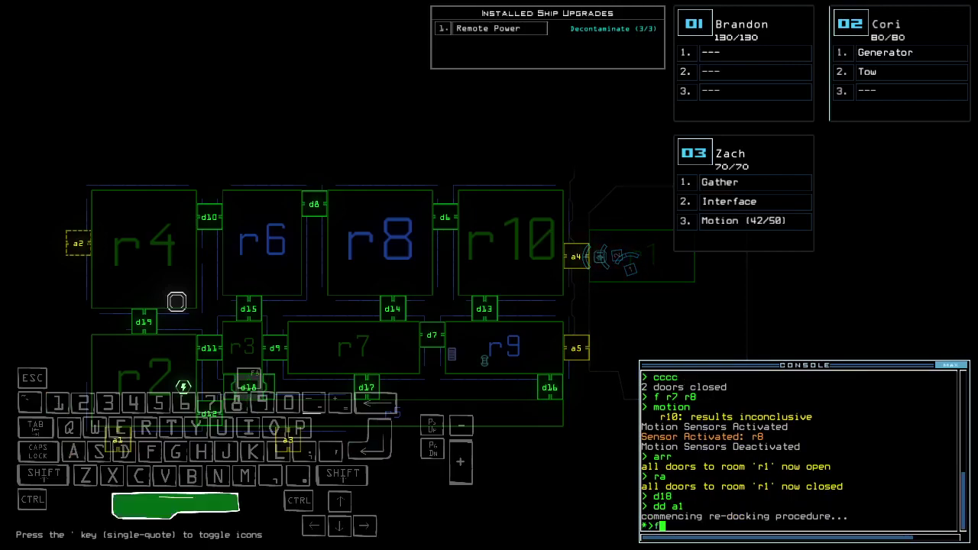
text(r3)
key(Return)
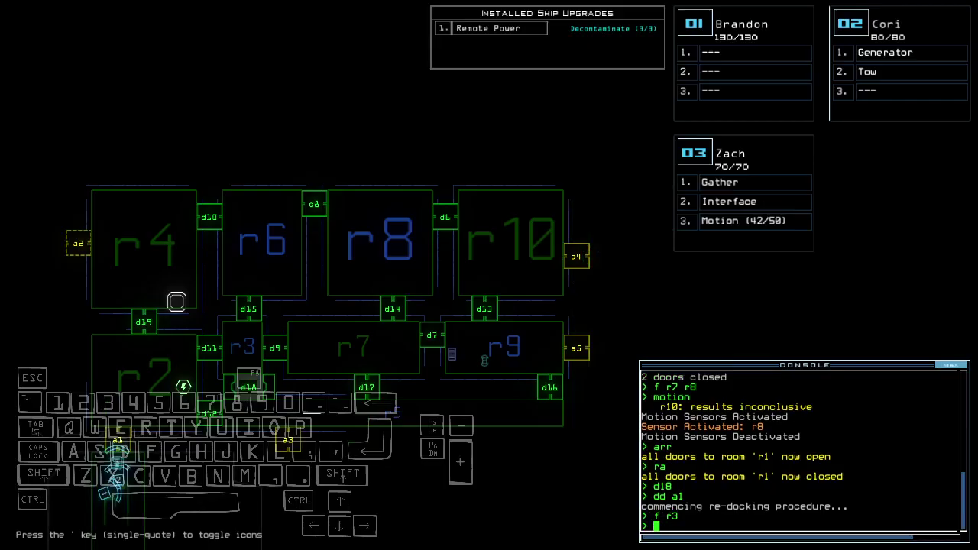
key(Tab)
text(arr)
key(Return)
text(navigate 2)
key(Return)
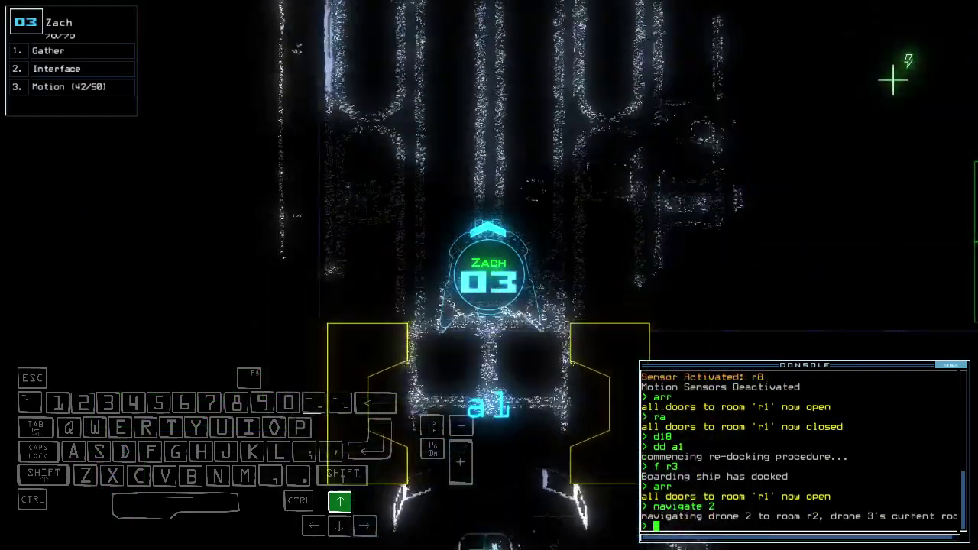
key(Tab)
text(motion)
Scan for motion, toggle doors d18 and d12, recall drone 2, and gather scrap with drone 03
key(Return)
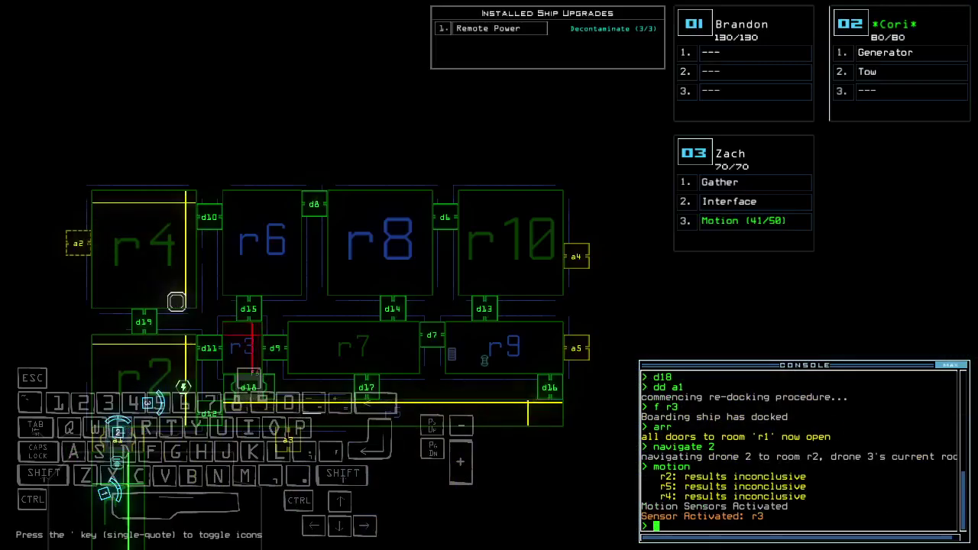
text(18)
key(Return)
key(Tab)
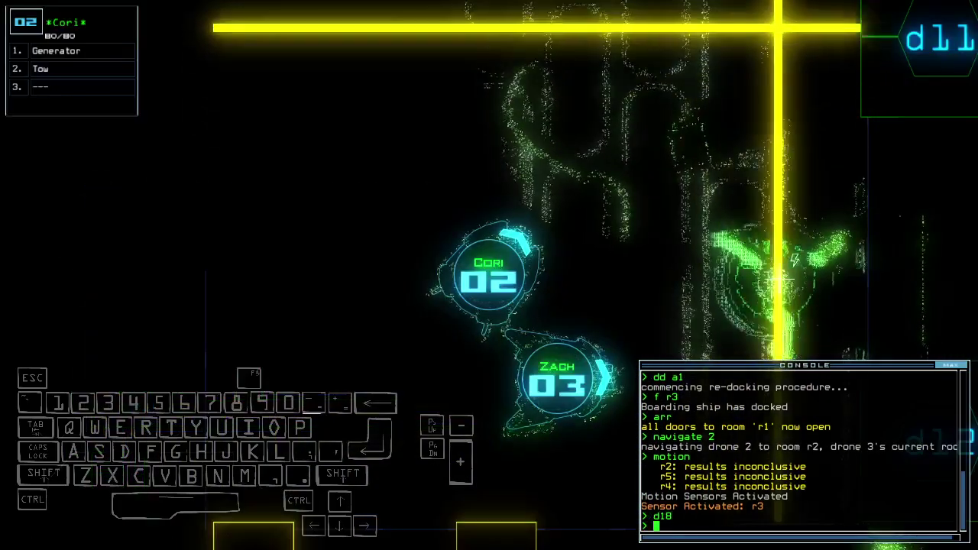
text(back 2)
key(Return)
text(d12)
key(Return)
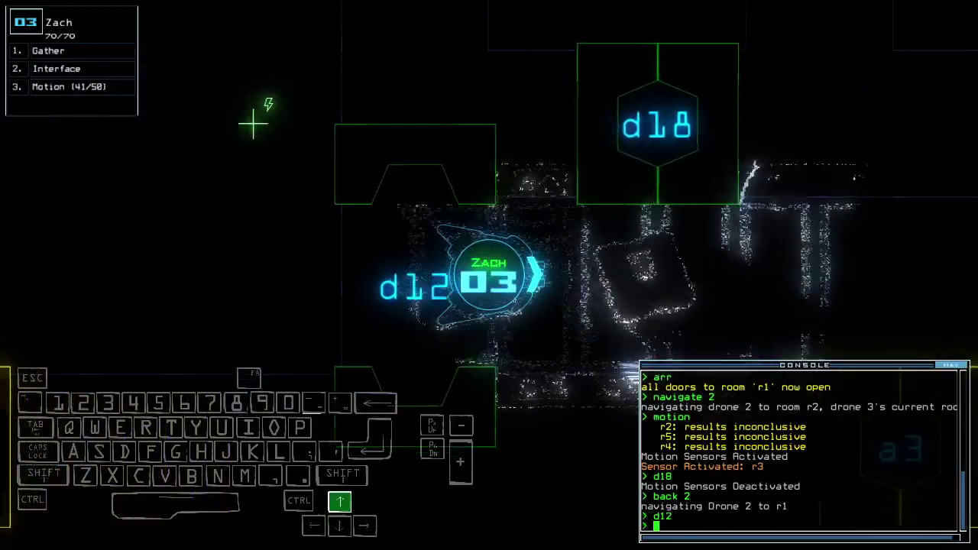
key(Up)
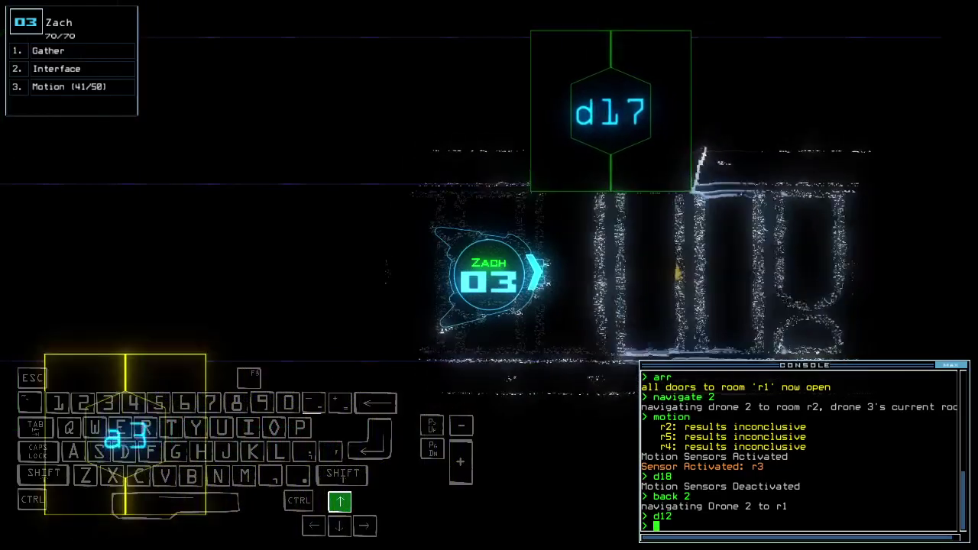
text(g)
key(Return)
text(swap)
Swap in the derelict drone, re-dock at airlock a3, and gather more scrap
key(Return)
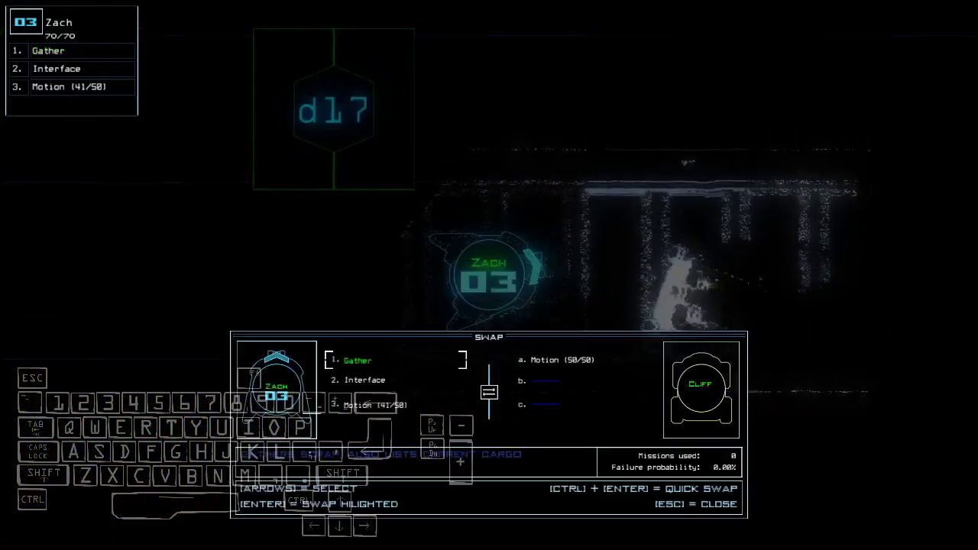
key(Escape)
text(3)
key(Return)
key(space)
key(Up)
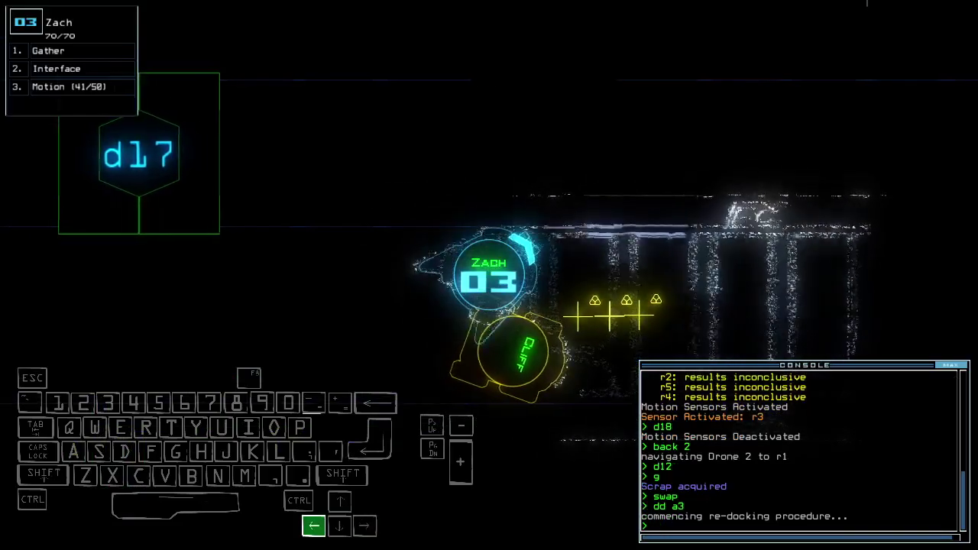
text(g)
key(Return)
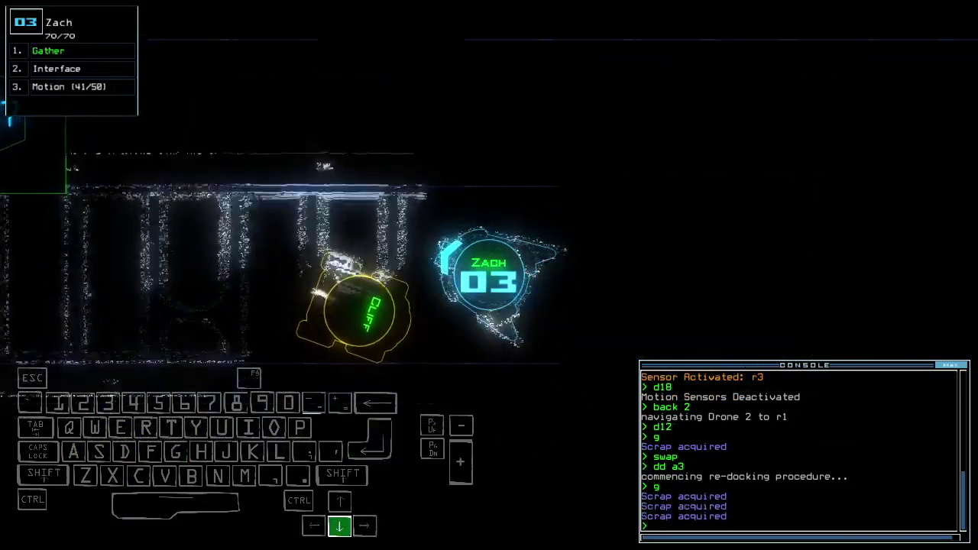
Drive drone 03 back aboard through room r1, closing the nearby door and r1's doors
key(Right)
key(Right)
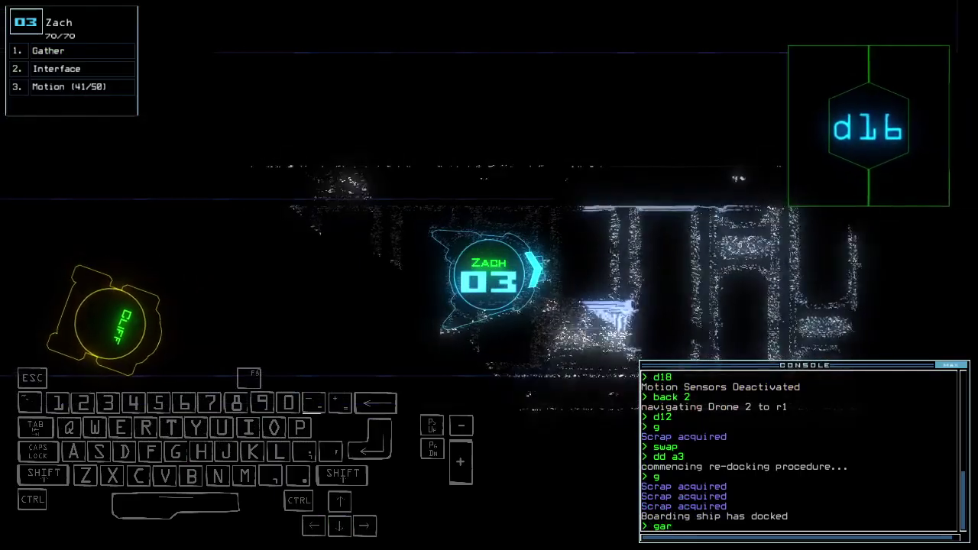
key(Left)
key(Down)
key(Left)
key(Down)
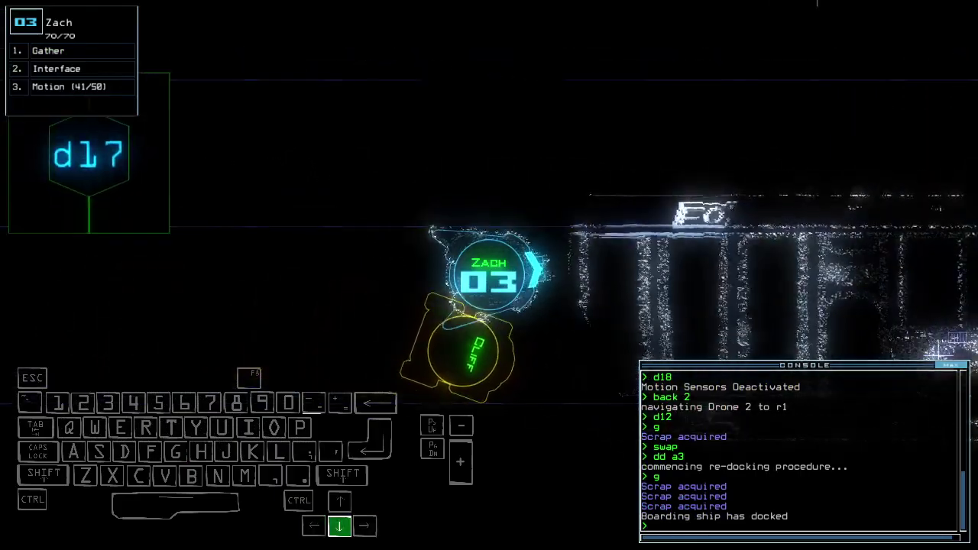
text(cccc)
key(Return)
text(arr)
key(Return)
key(Down)
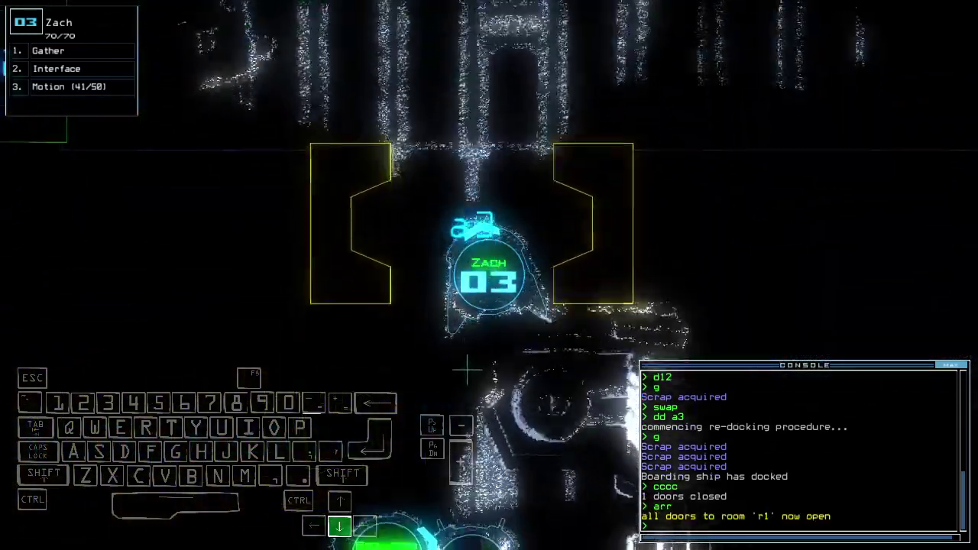
text(ra)
key(Return)
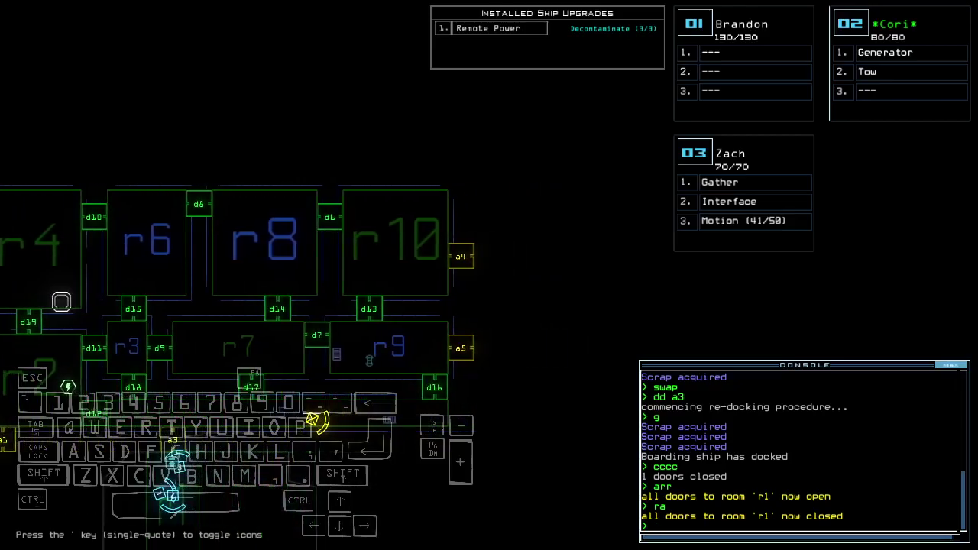
Re-dock the boarding ship at airlock a1, then at a4, and open room r1's doors
key(space)
key(space)
text(dd a)
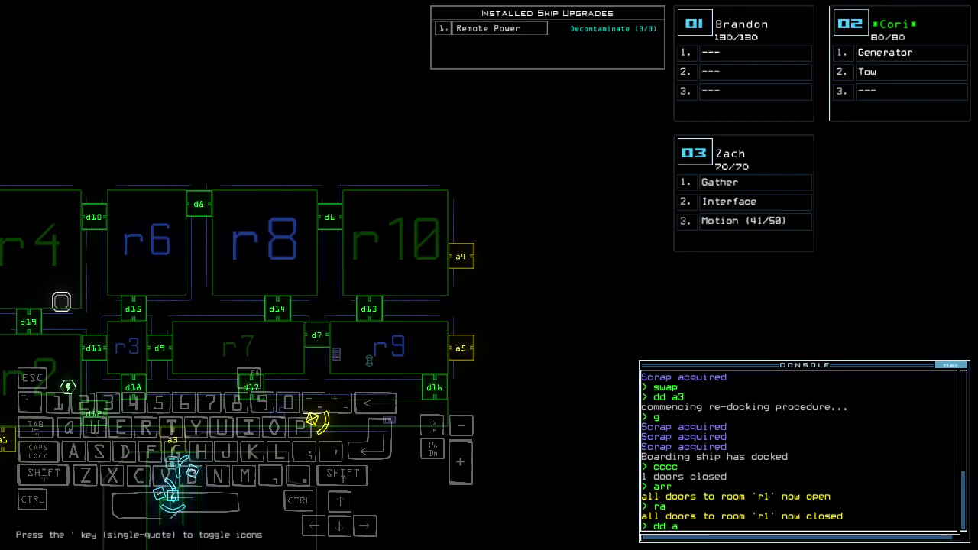
text(1)
key(Return)
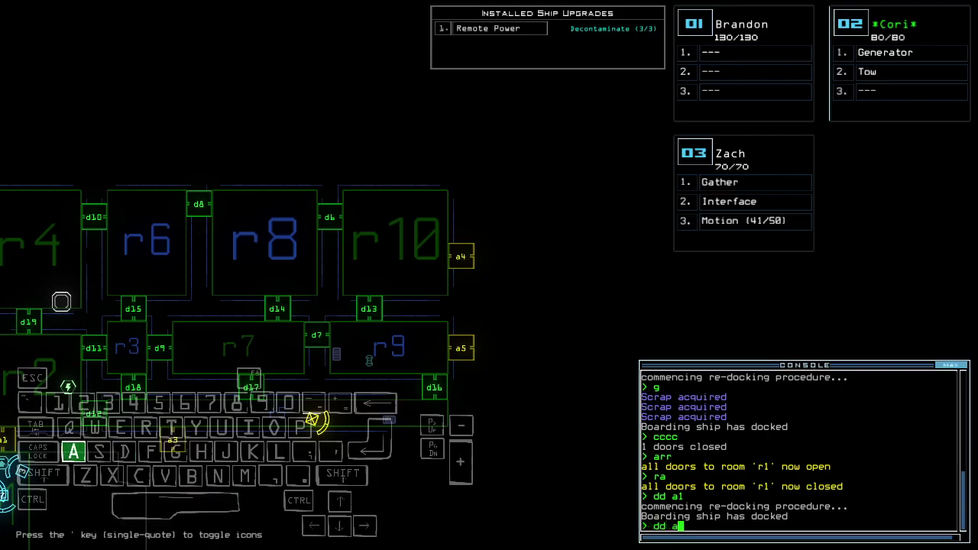
text(4)
key(Return)
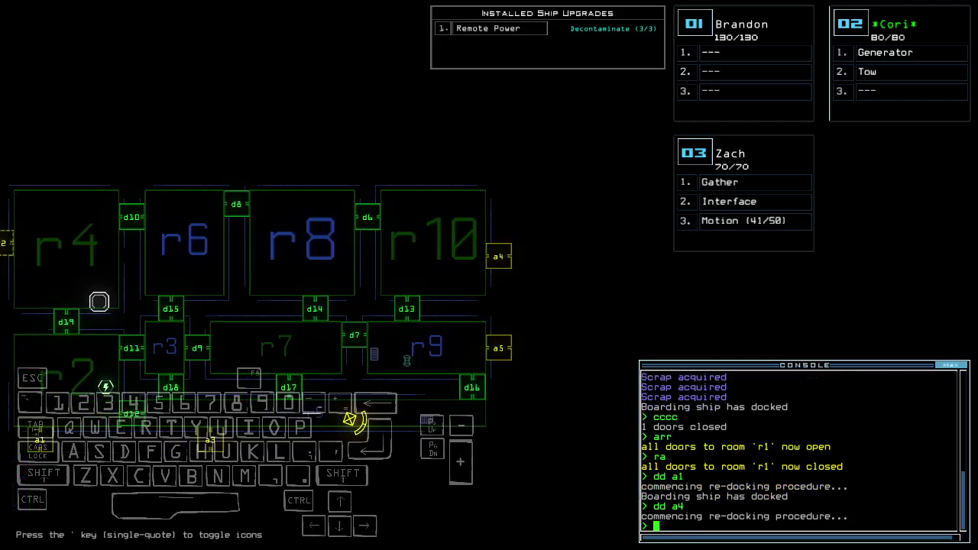
text(3arr)
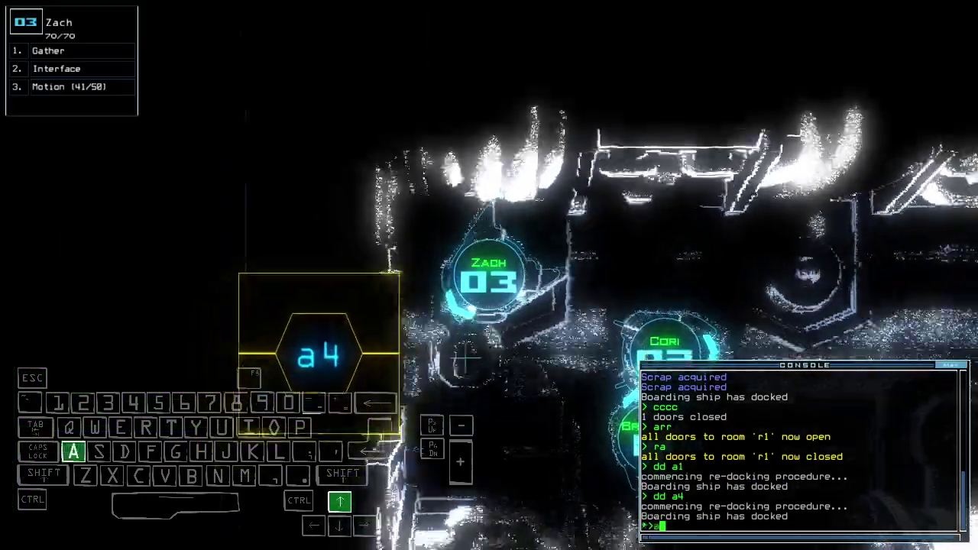
key(Return)
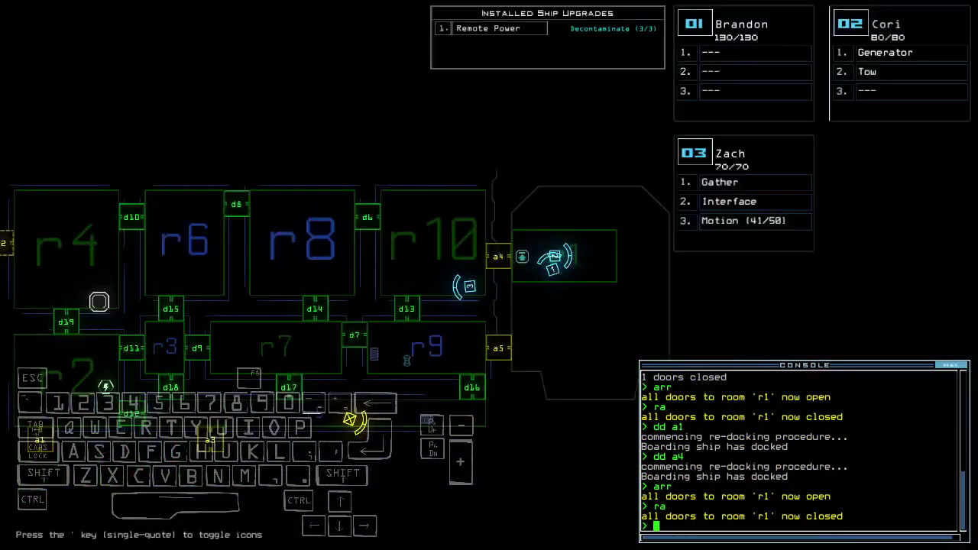
text(motion)
Scan for motion, re-dock at airlock a1, and toggle door d6
key(Return)
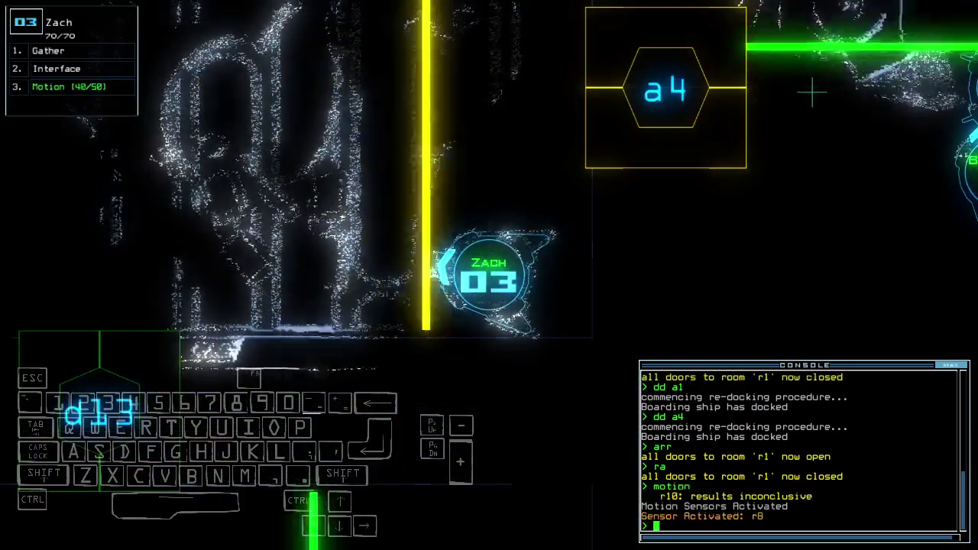
text(dd a1)
key(Return)
text(d6)
key(Return)
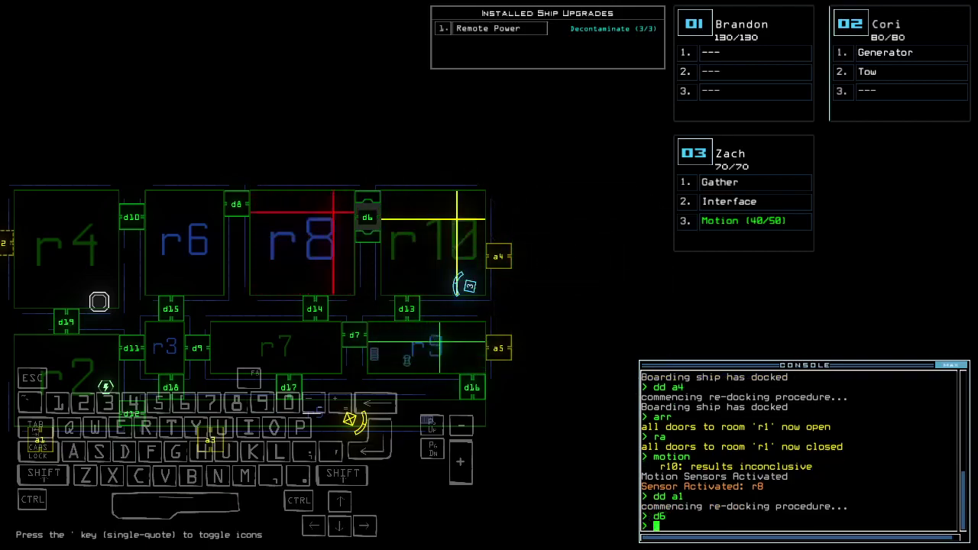
text(10 a4)
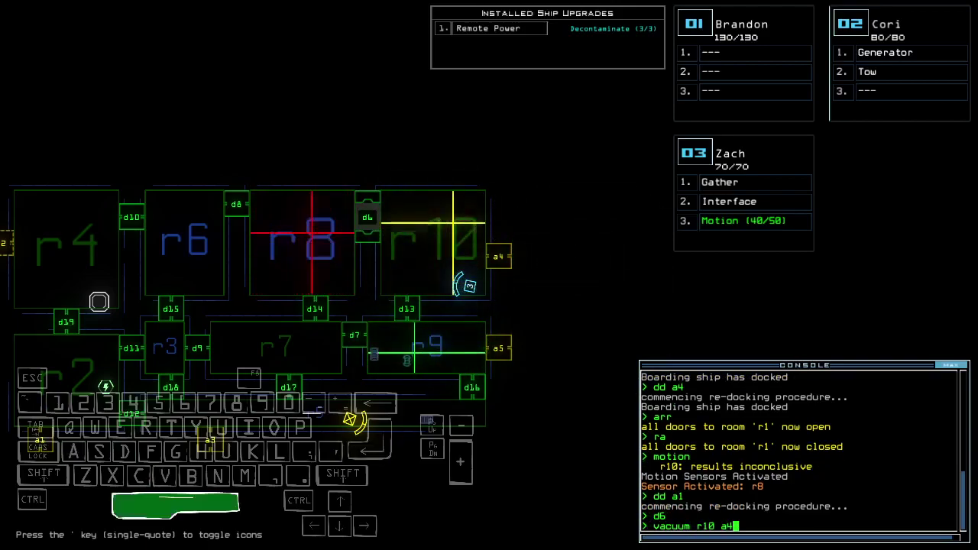
Vent room r10 to space through airlock a4 with 'vacuum r10 a4'
key(space)
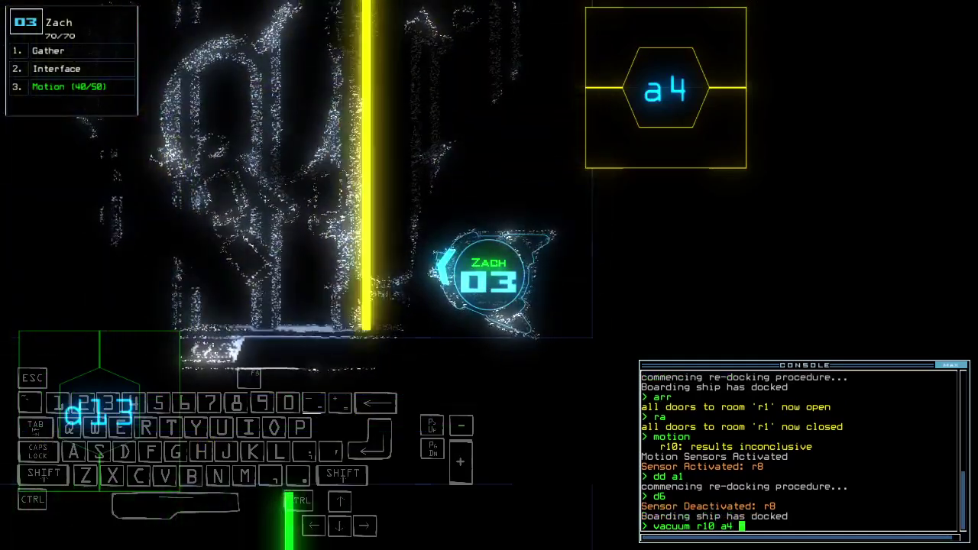
key(Return)
key(space)
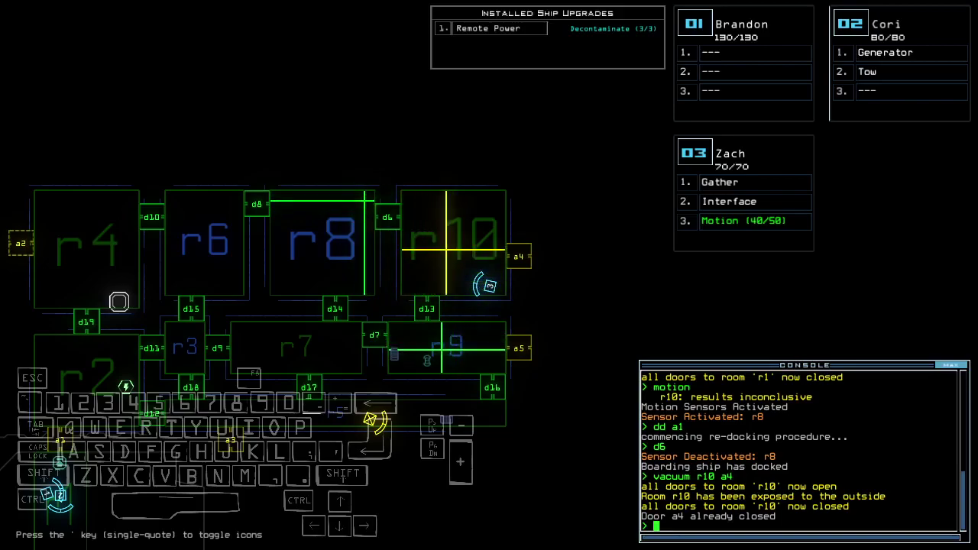
text(f r8)
Run 'f r8' on room r8, then begin re-docking at airlock a4
key(Return)
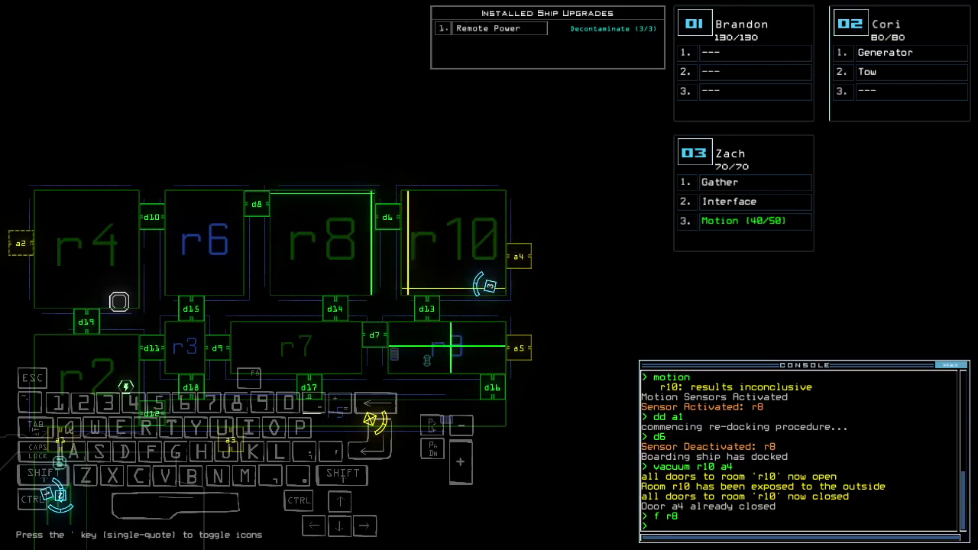
key(ctrl)
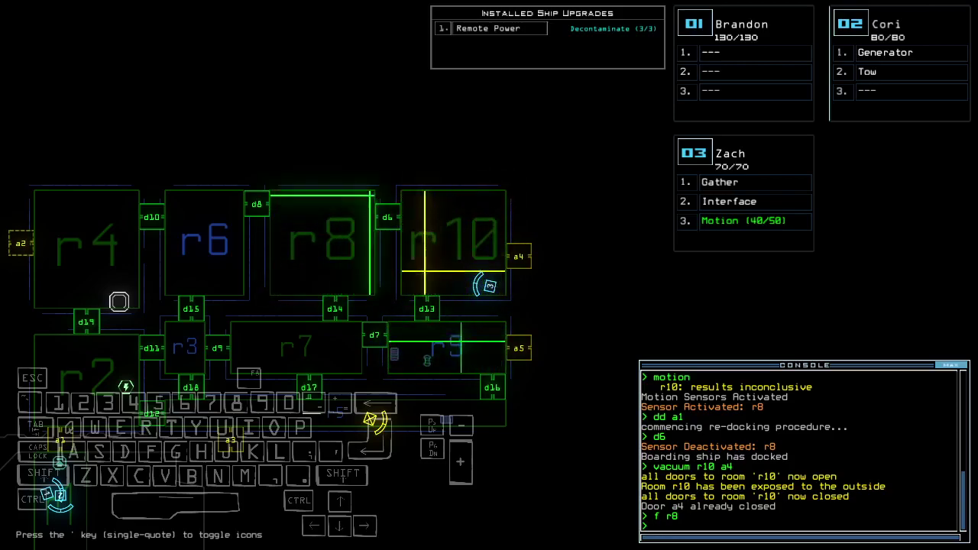
text(dd a4)
key(Return)
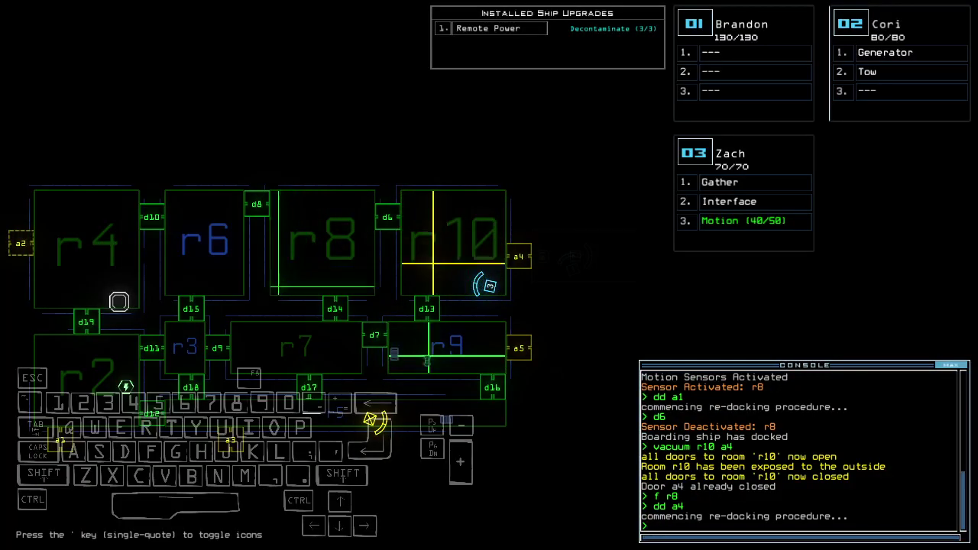
Open and close room r1's doors at airlock a4, then begin re-docking at a1
key(Up)
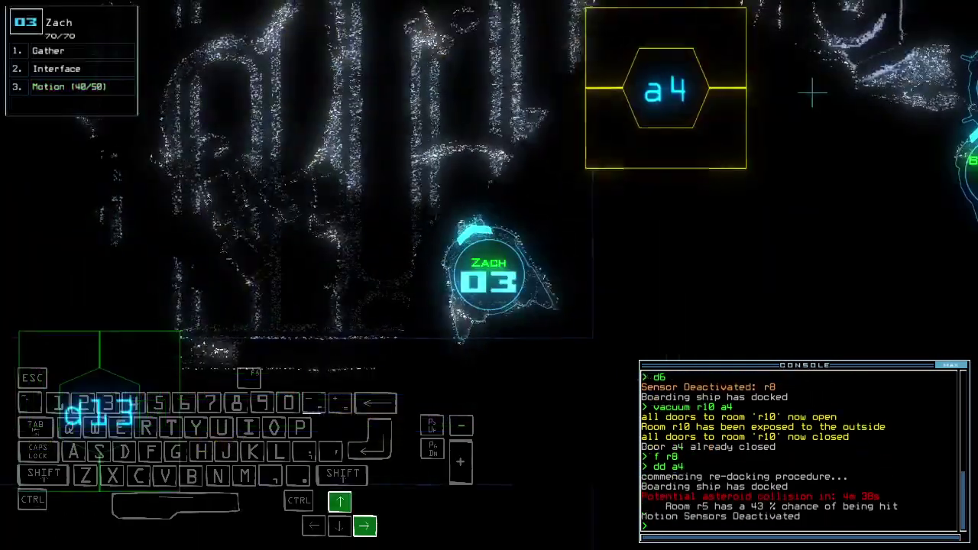
text(arr)
key(Return)
text(ra)
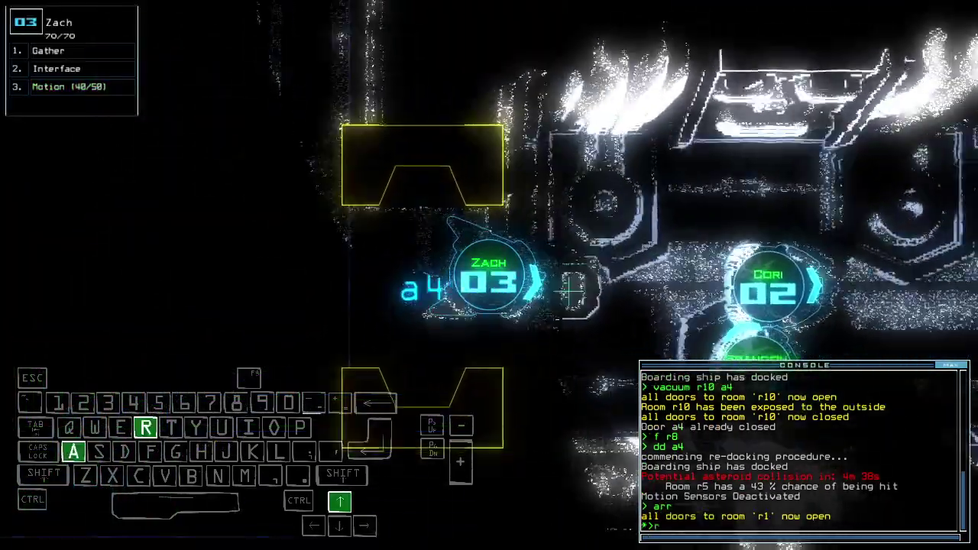
key(Return)
key(space)
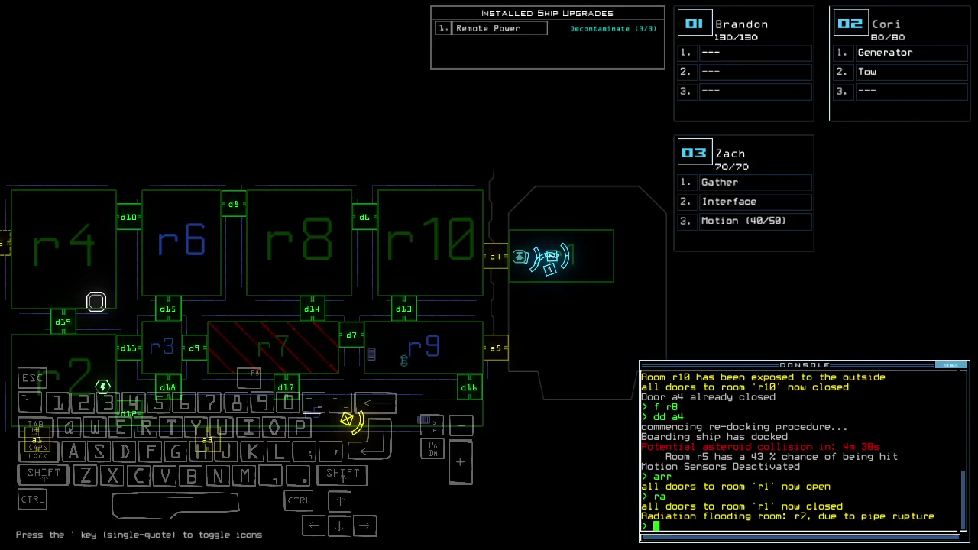
text(d a1)
key(Return)
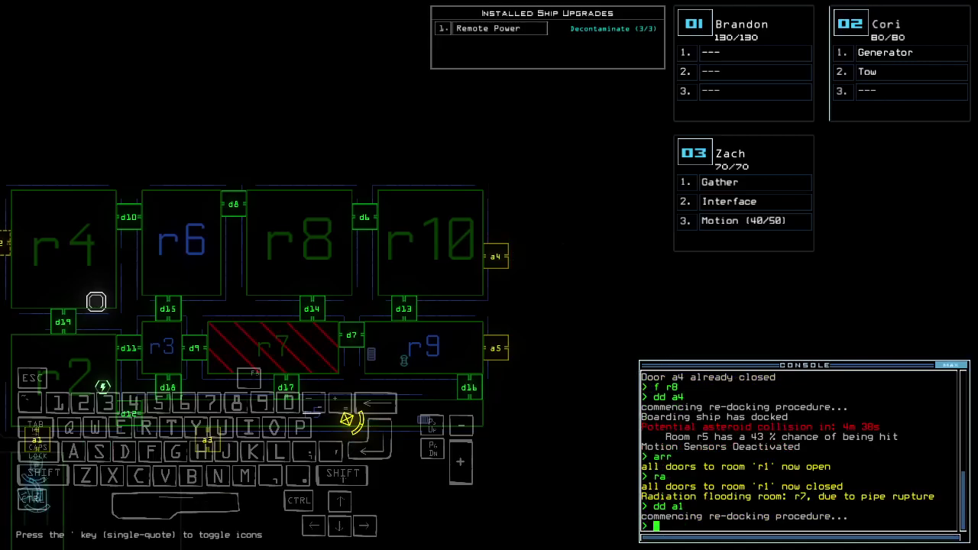
text(arr)
Open room r1's doors, scan for motion, and open then close door d9
key(Return)
key(Up)
key(Up)
key(Up)
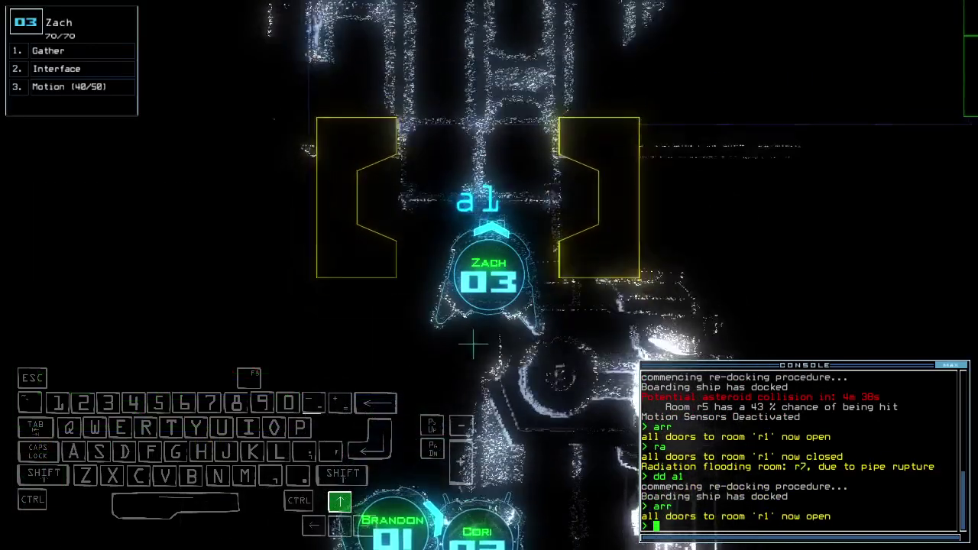
key(space)
text(motion)
key(Return)
text(d9)
key(Return)
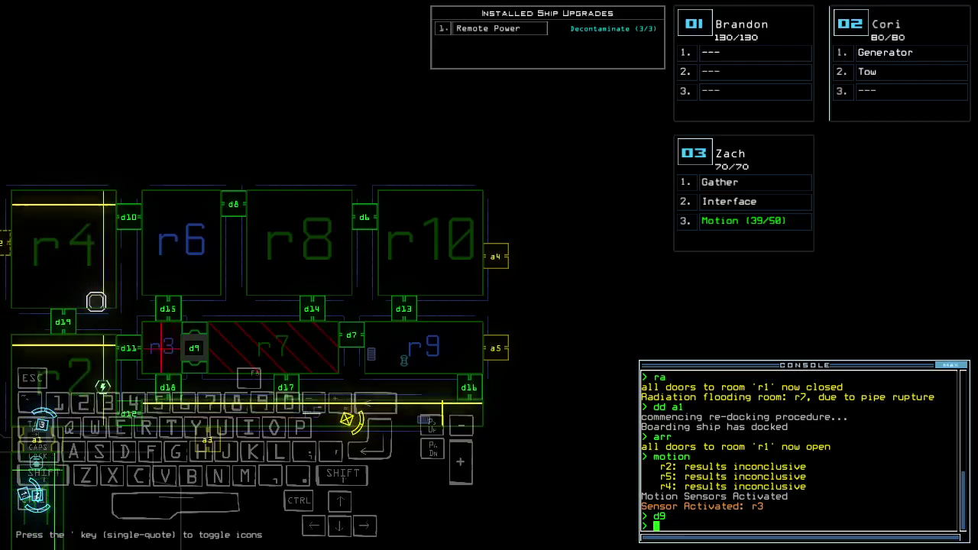
text(d9)
key(Return)
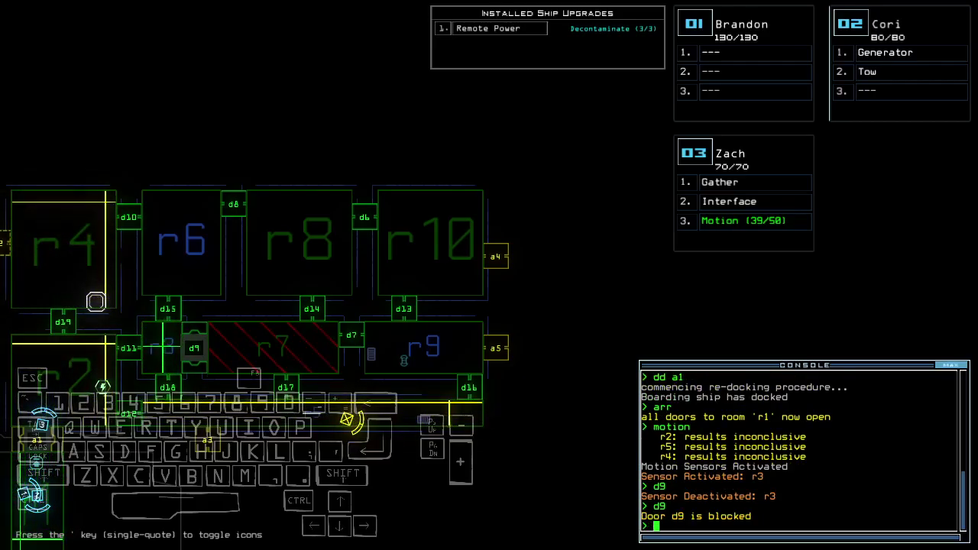
Try door d1, open door d12, and drive drone 03 through it
key(3)
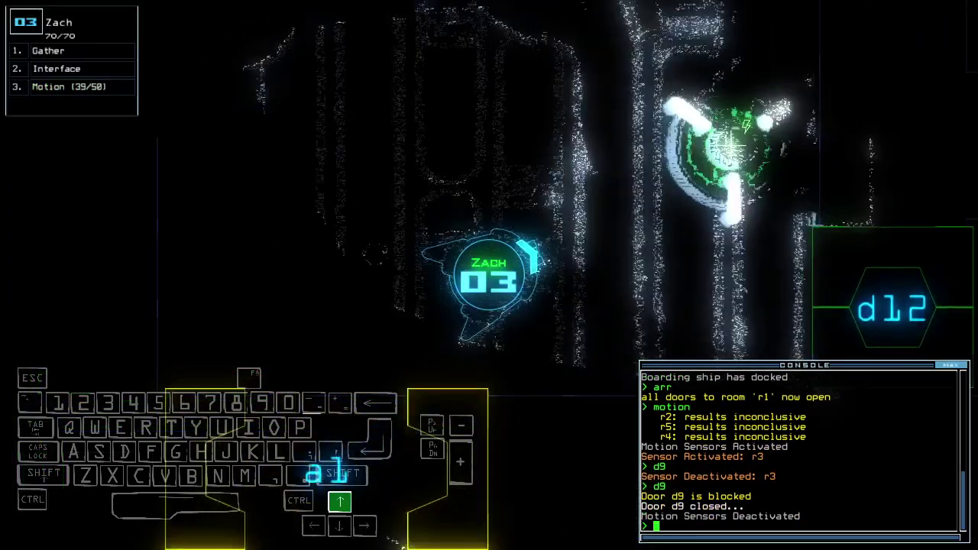
key(space)
key(space)
text(d1)
key(Return)
text(d12)
key(Return)
key(space)
key(space)
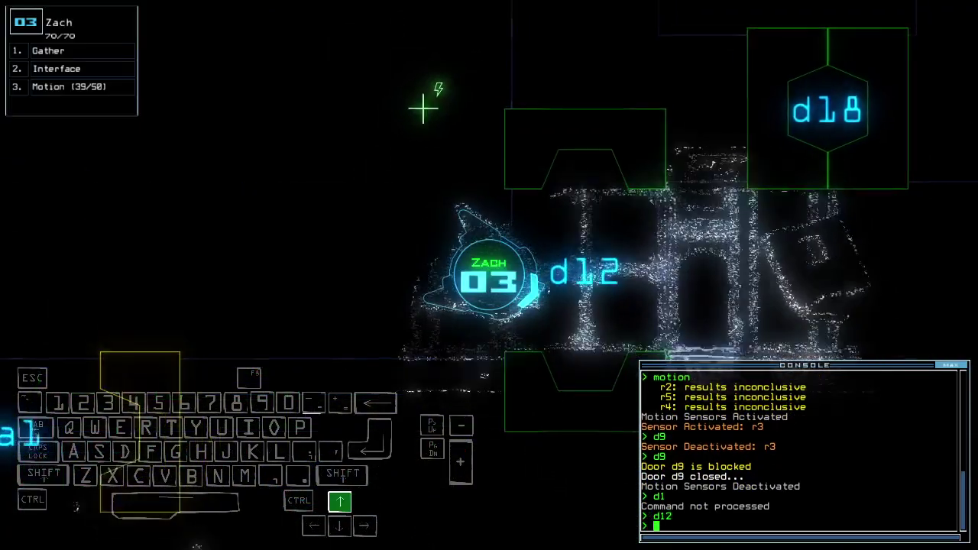
key(Left)
text(co)
key(Left)
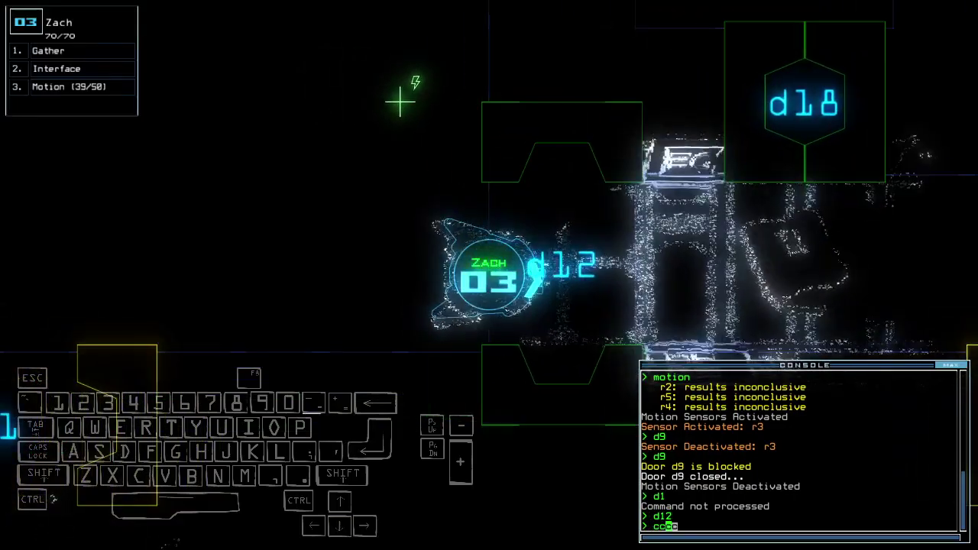
key(Left)
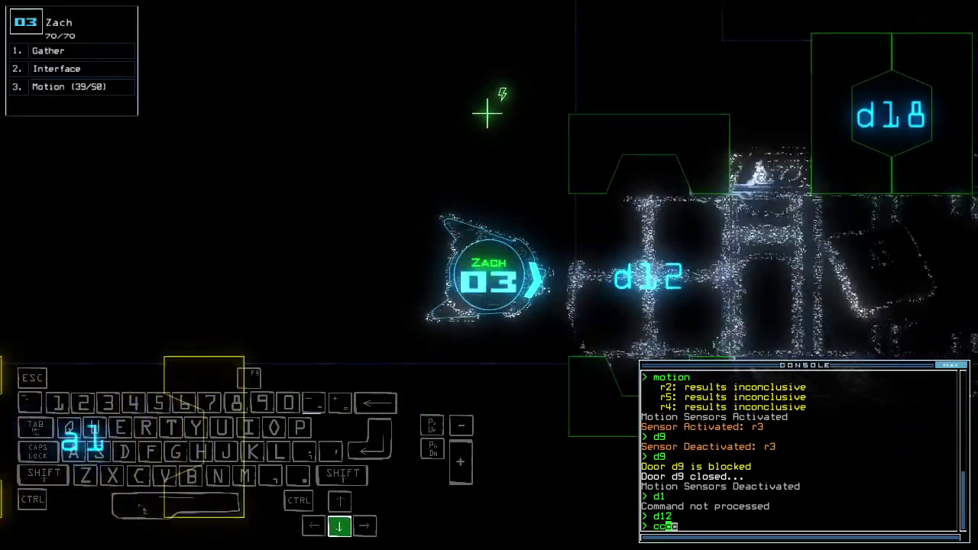
text(cc)
Close door d12 and drive drone 03 up to door d11, opening it
key(Return)
key(Tab)
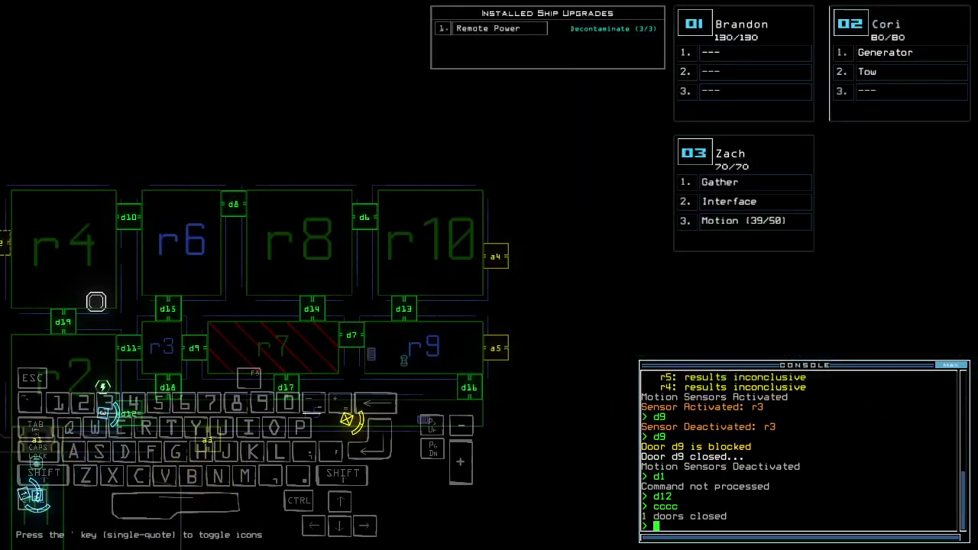
key(Tab)
key(Up)
key(Up)
key(Up)
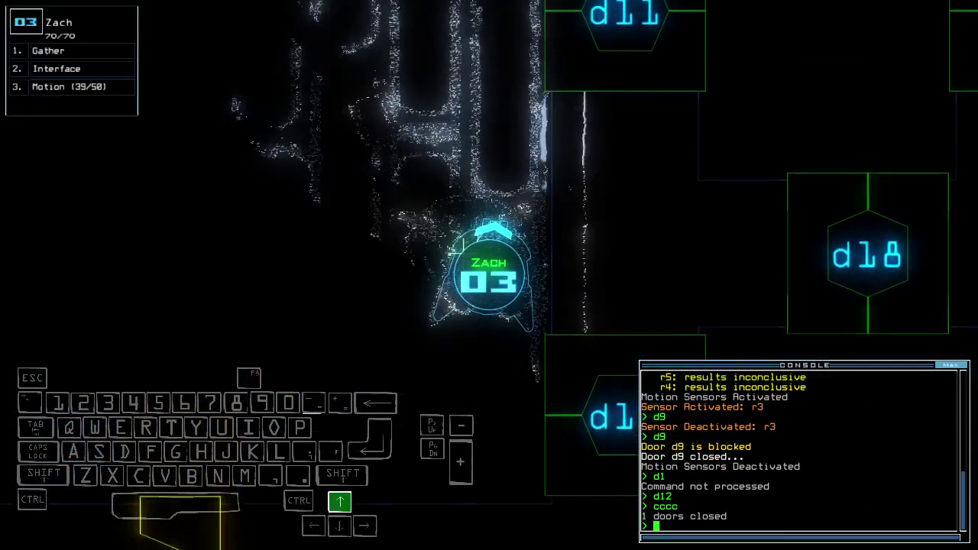
text(d11)
key(Return)
key(Right)
key(Right)
key(Right)
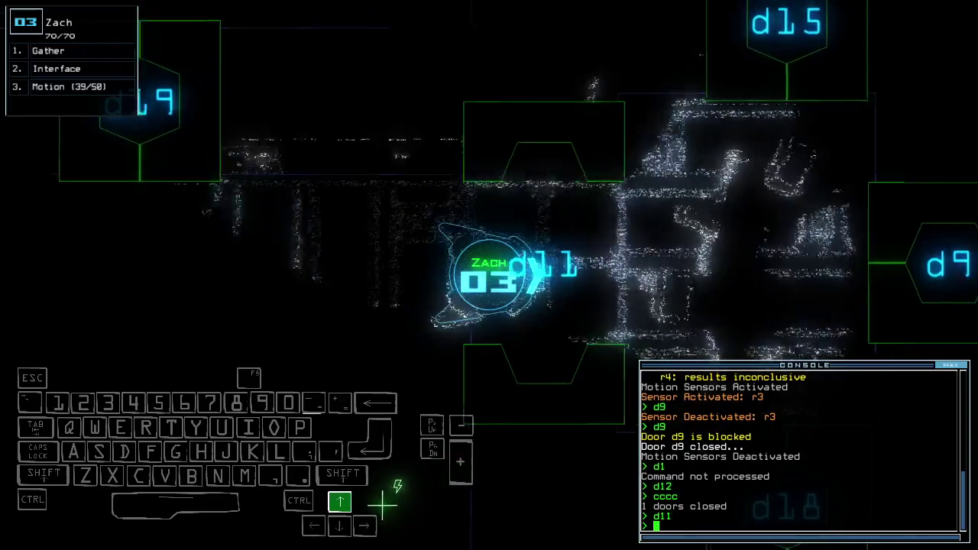
key(Up)
Scan for motion, re-dock at airlock a3, and toggle door d11
key(Tab)
text(motion)
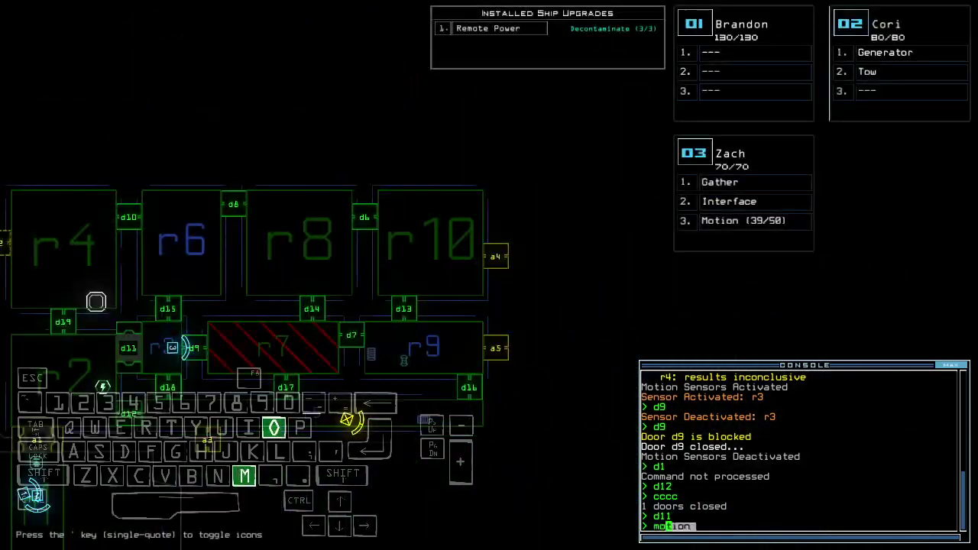
key(Return)
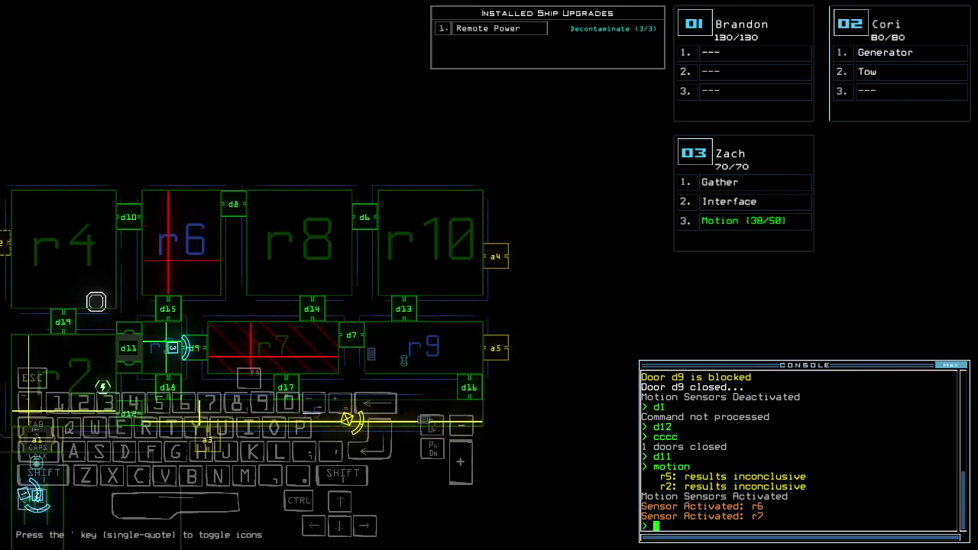
text(dd a)
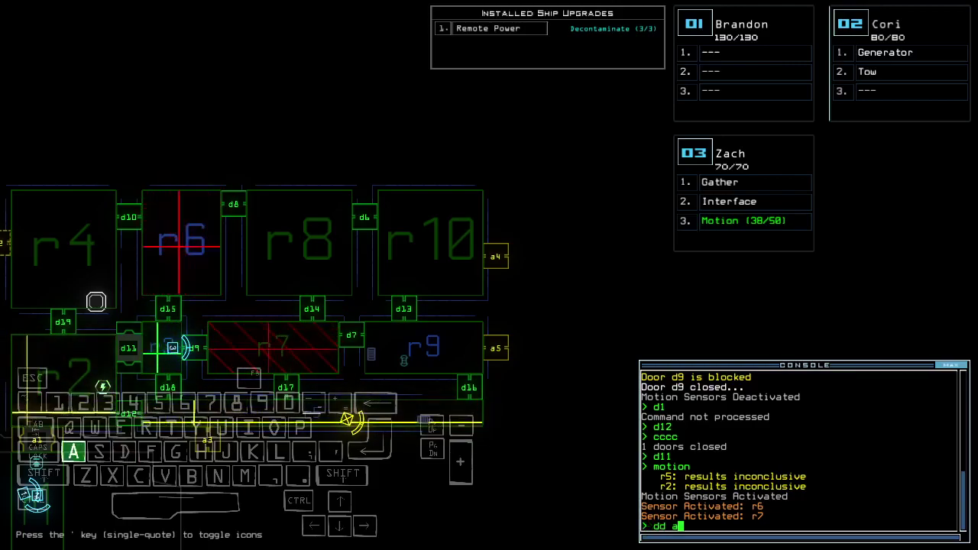
text(3)
key(Return)
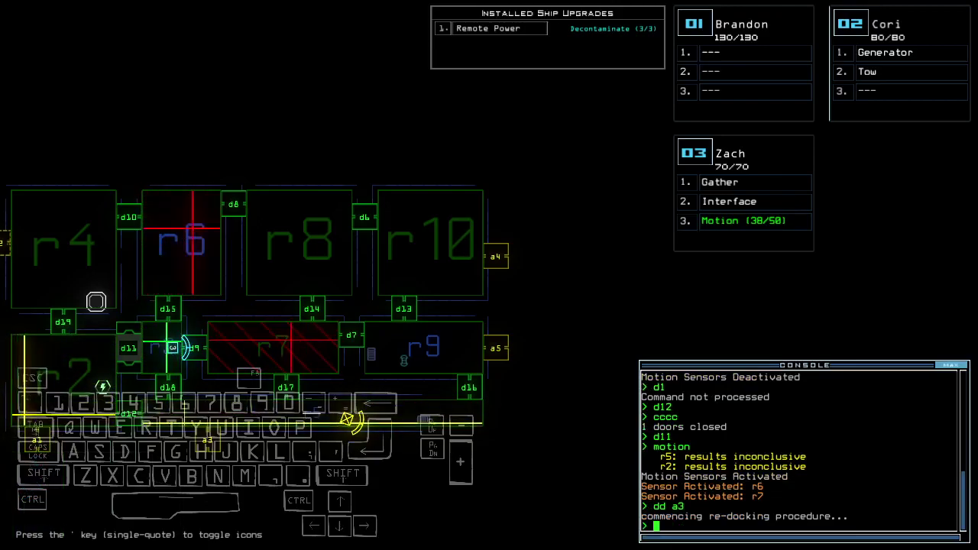
key(Return)
text(d10)
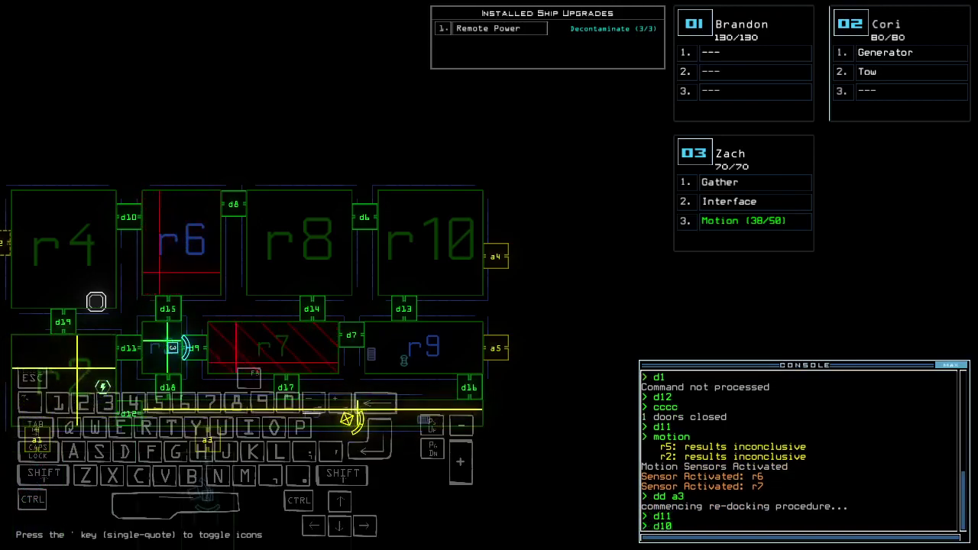
Decontaminate the radiation-flooded room r7 with 'decontaminate r7'
key(BackSpace)
key(BackSpace)
key(BackSpace)
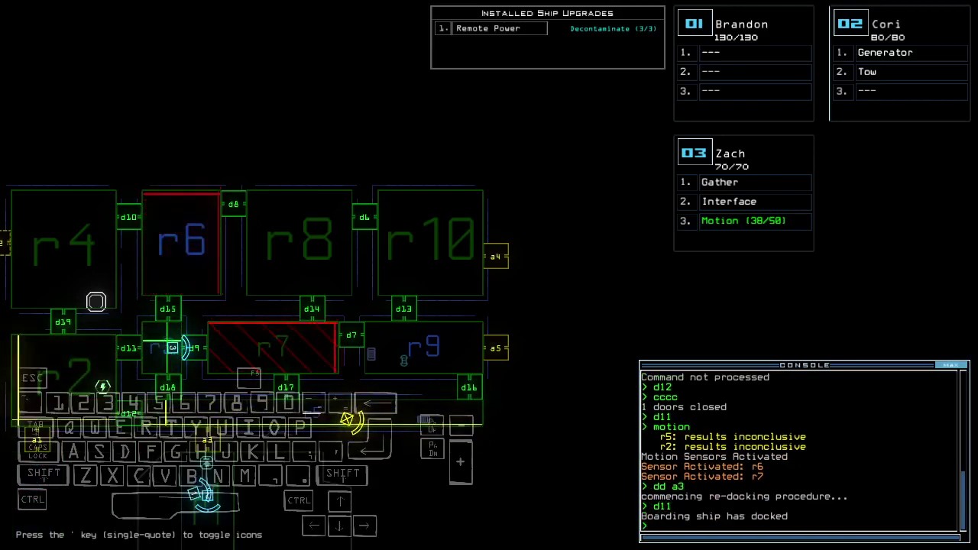
key(2)
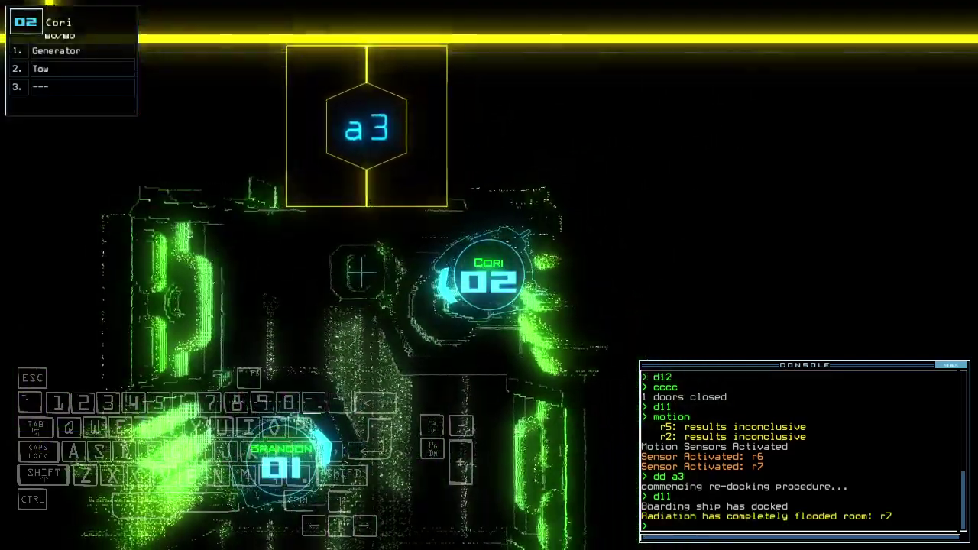
key(Tab)
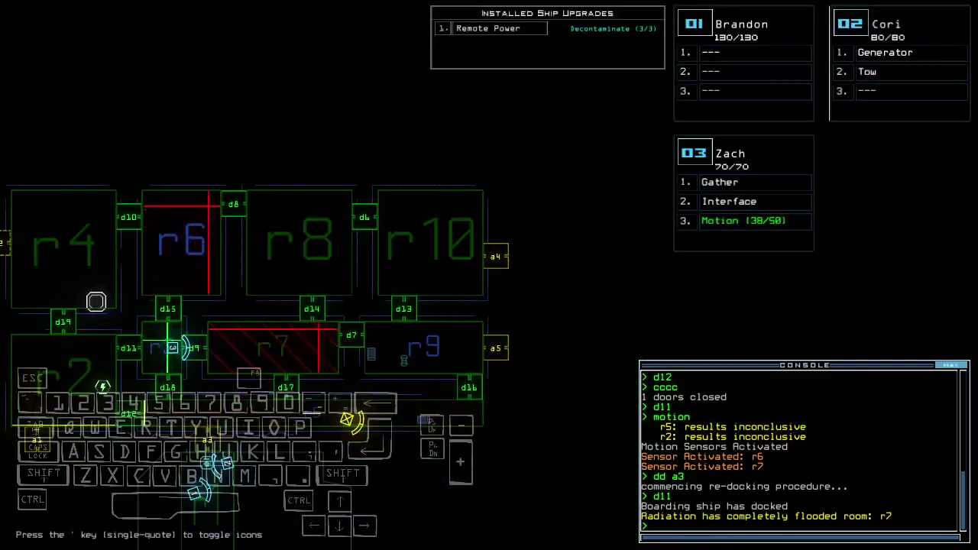
text(dec)
key(Tab)
text(r)
key(Return)
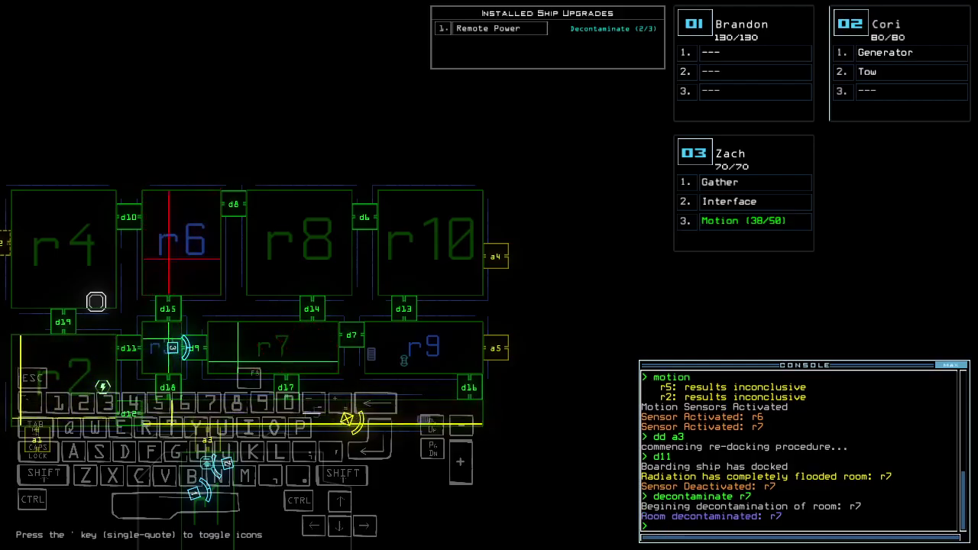
Open door d9 and have drone 03 gather three pieces of scrap in room r7
key(space)
text(d9)
key(Return)
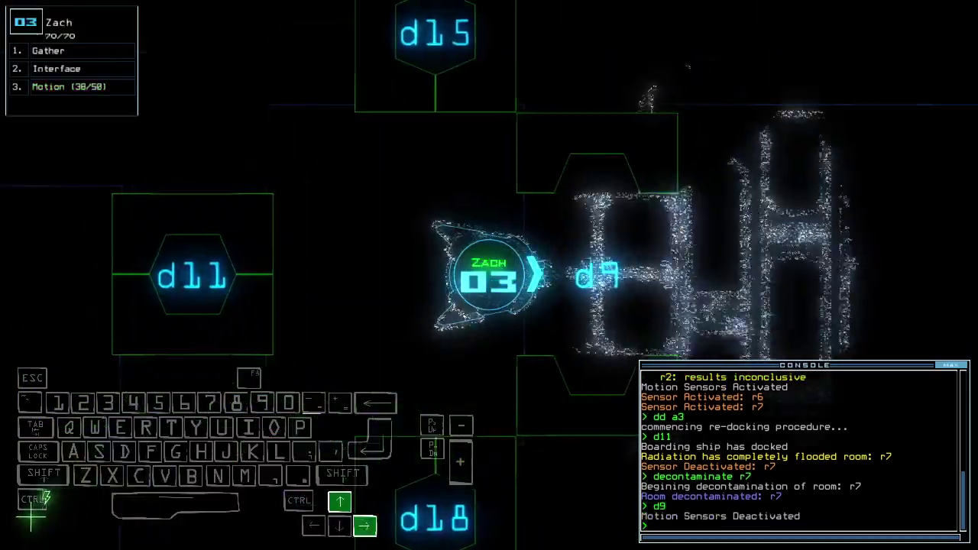
key(Up)
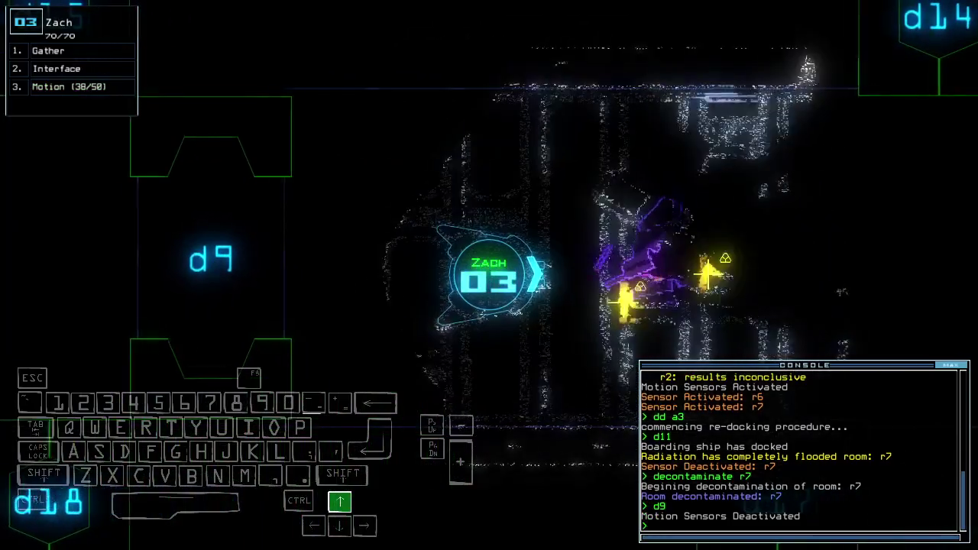
key(g)
key(Up)
key(g)
key(Left)
Drive drone 03 back toward d9, close the door beside Zach, and show the map
key(space)
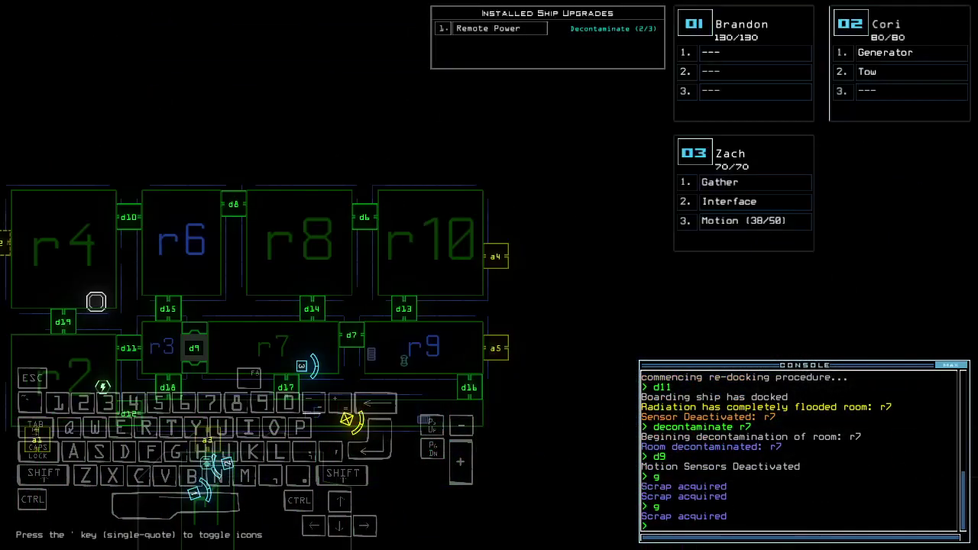
key(space)
key(Up)
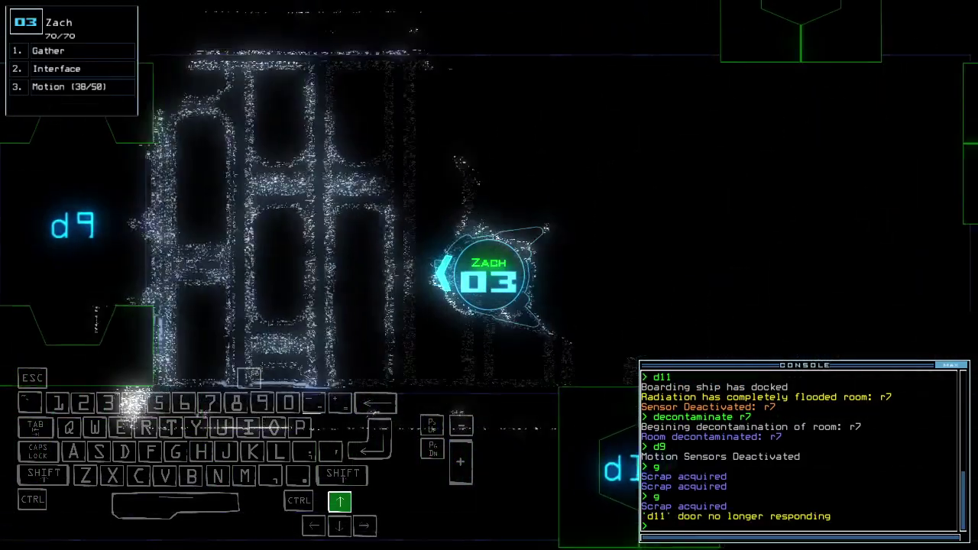
key(4)
key(space)
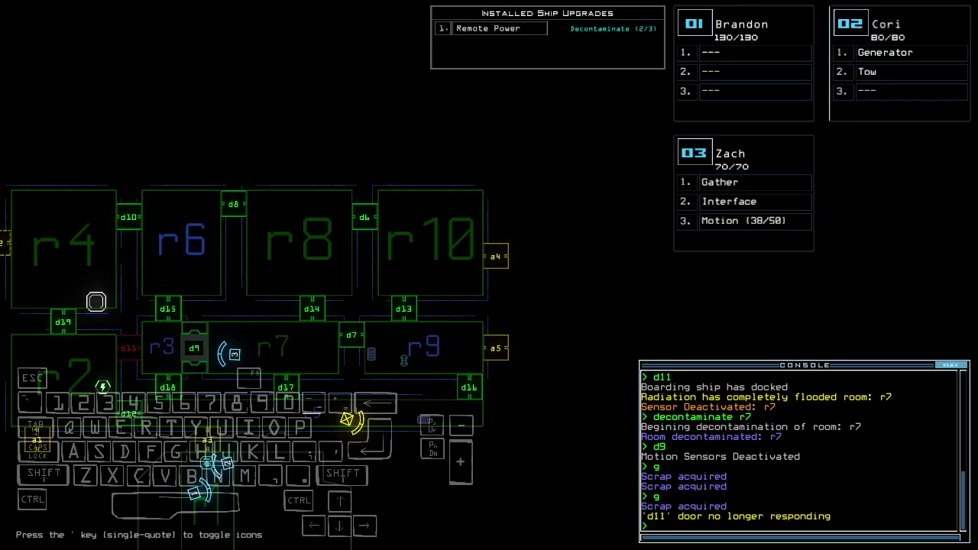
key(space)
key(Down)
text(cccc)
key(Return)
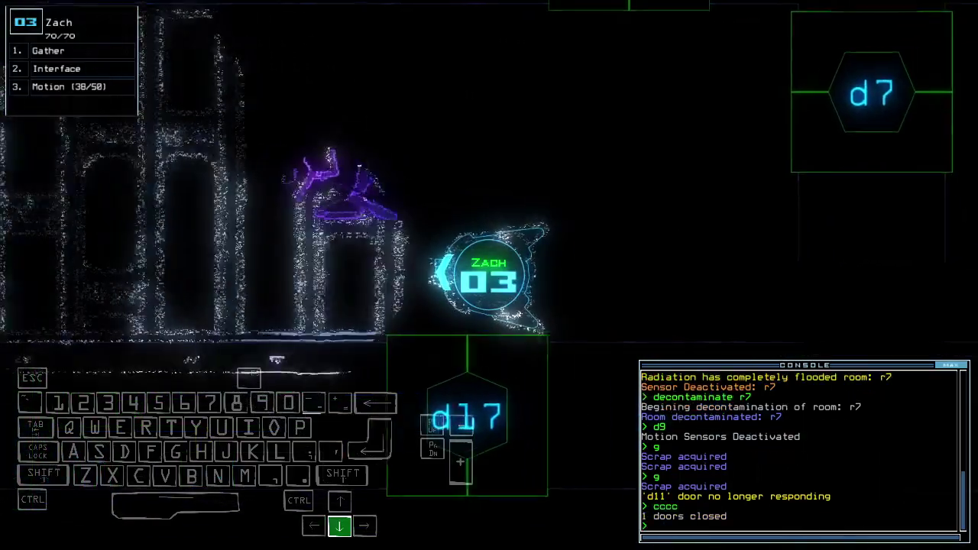
key(space)
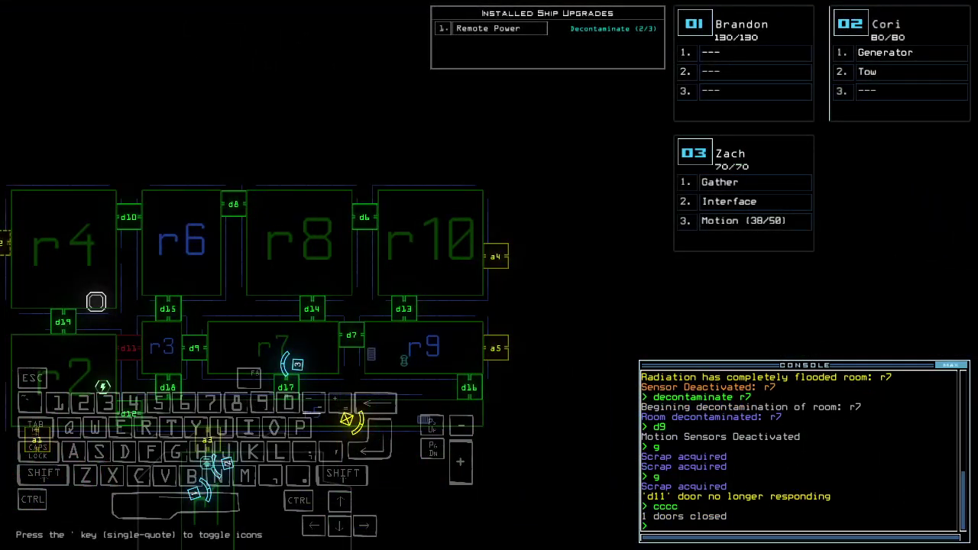
text(mo)
Run a motion scan of the rooms and review the enlarged console log
key(Return)
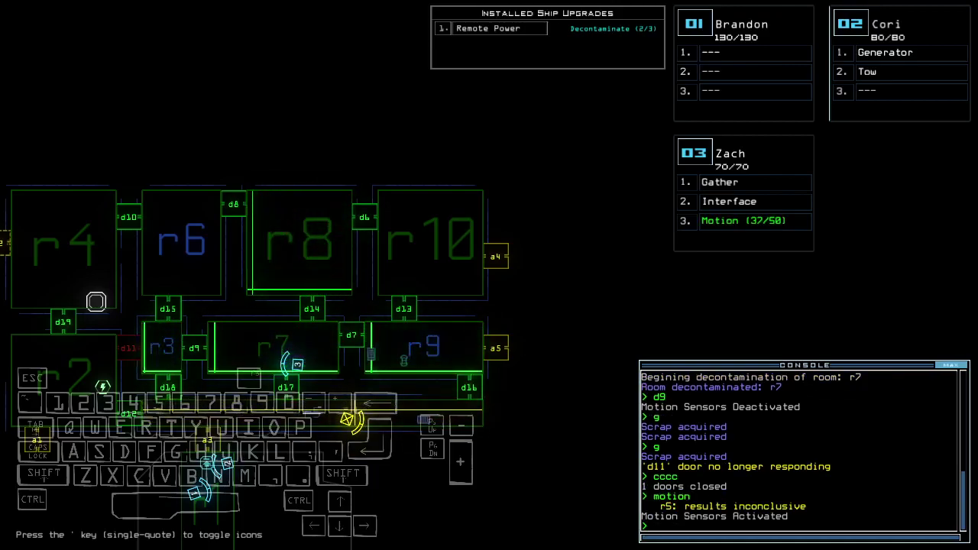
key(Page_Up)
key(Page_Up)
key(Page_Up)
key(Page_Down)
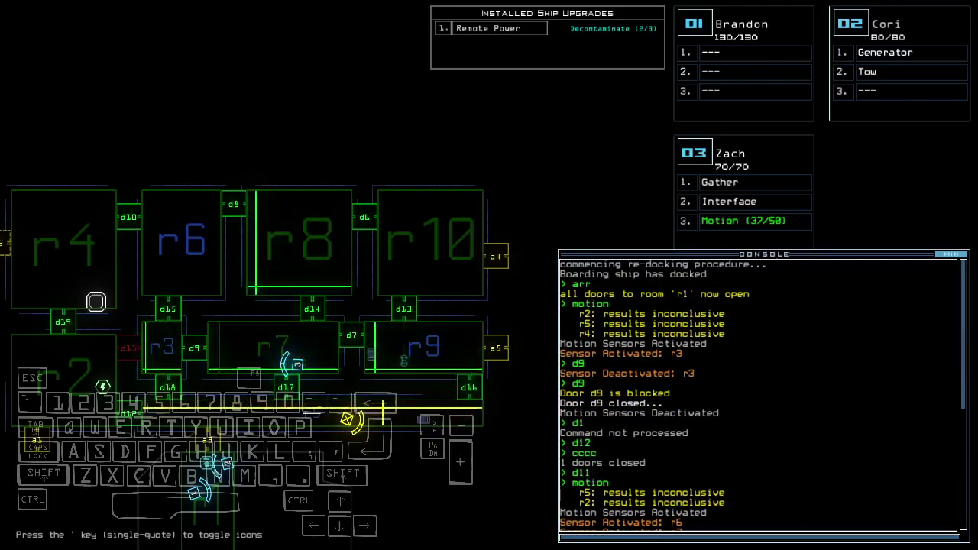
key(Page_Down)
Switch between the ship map and drone Zach's camera, ending on Zach's view
key(Tab)
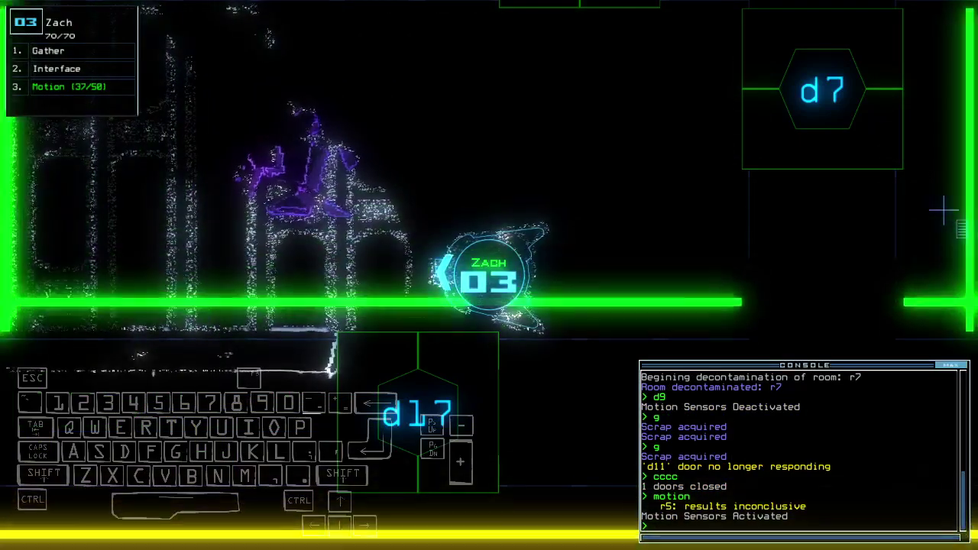
key(Tab)
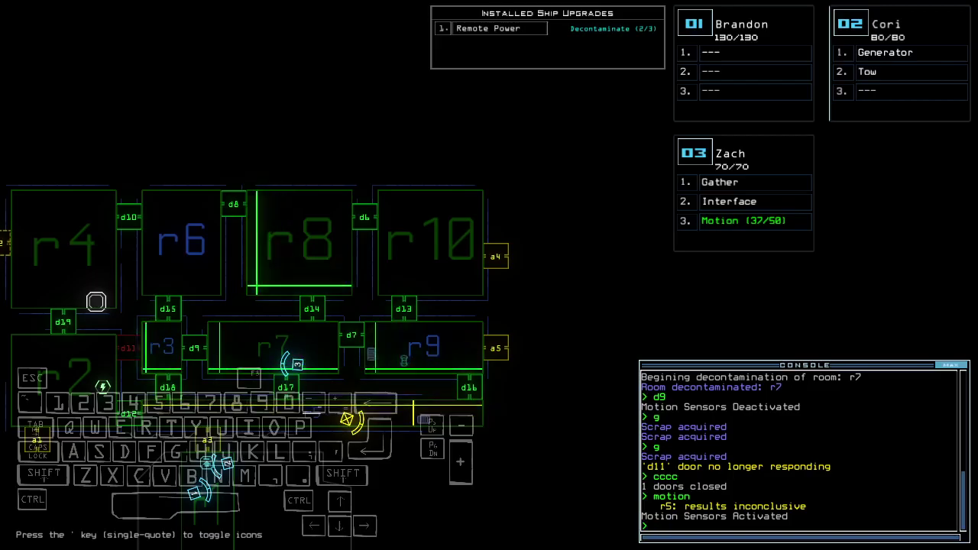
key(Tab)
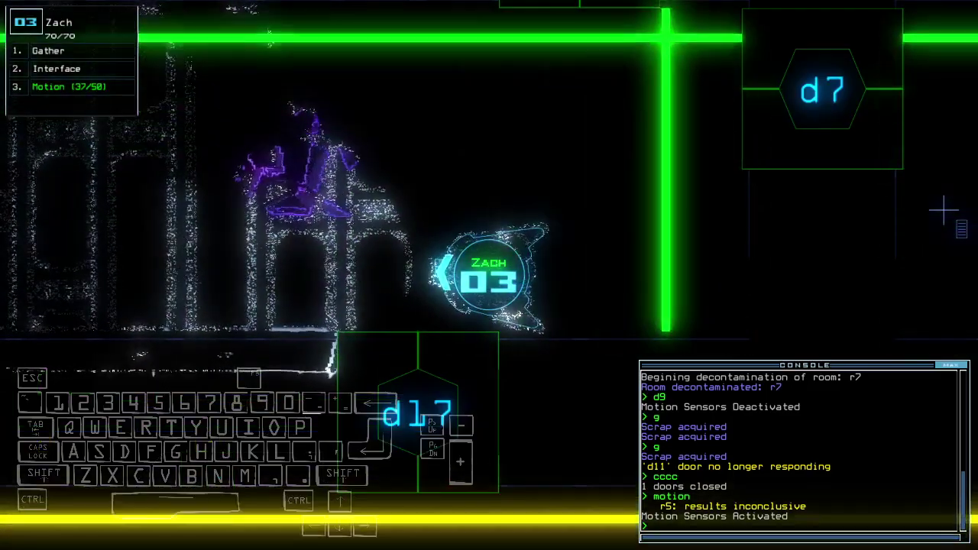
key(Tab)
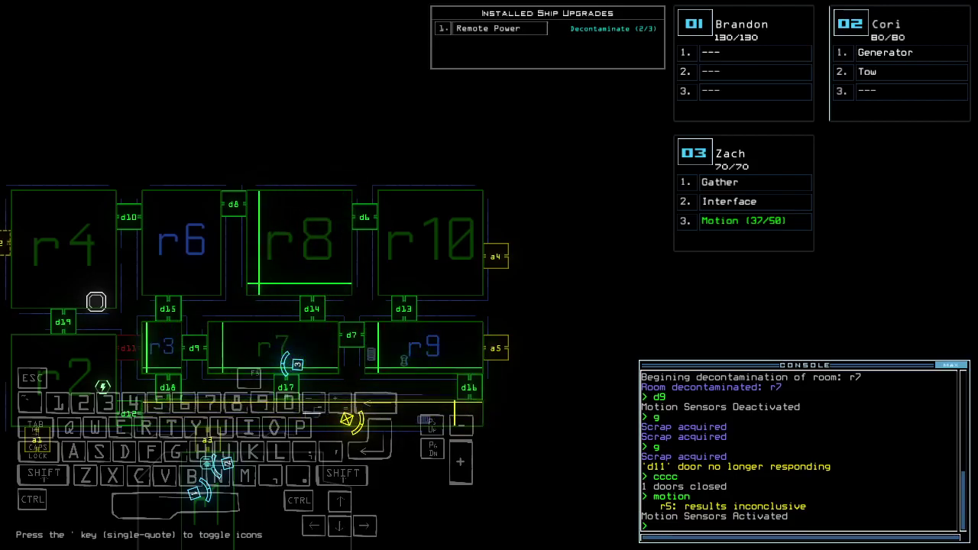
key(Tab)
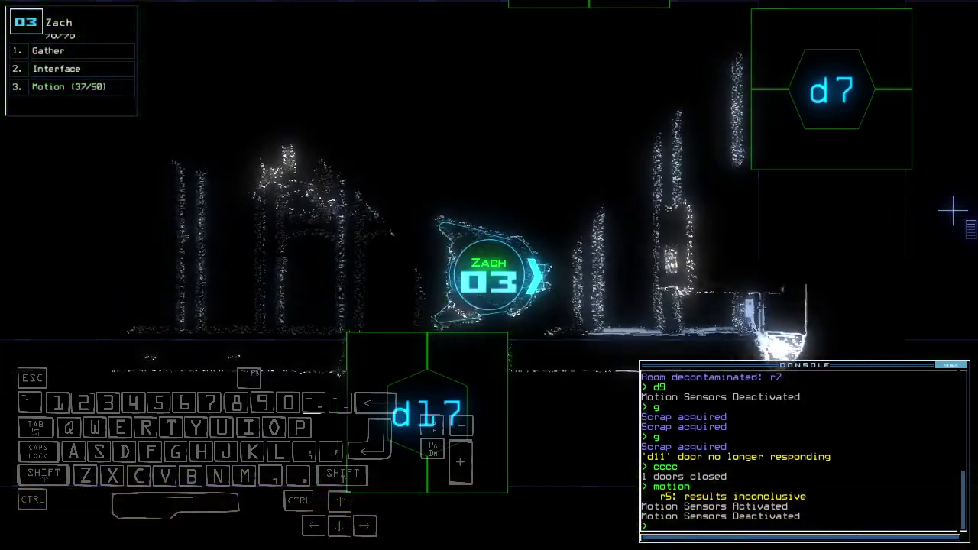
Open door d9 and send drone Zach toward room r3
key(space)
key(space)
text(d9)
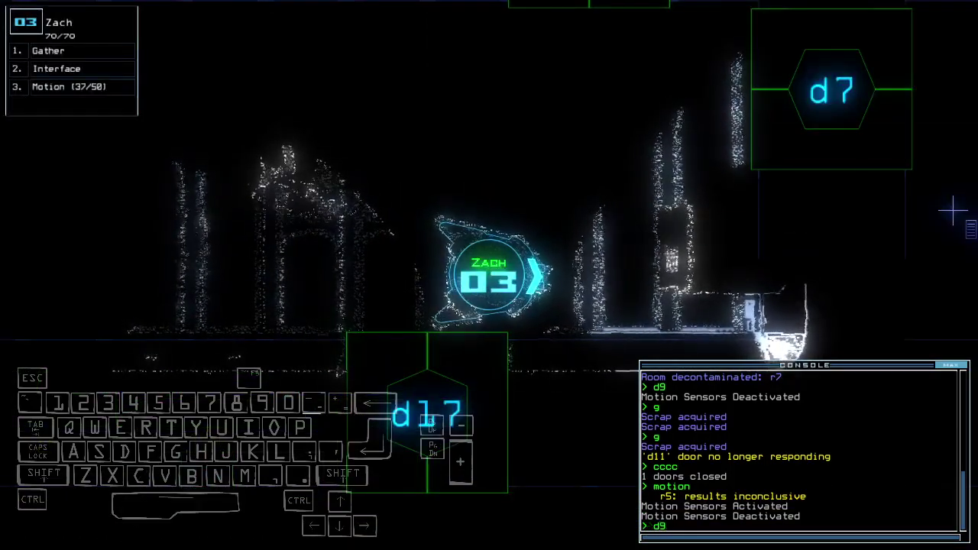
key(Return)
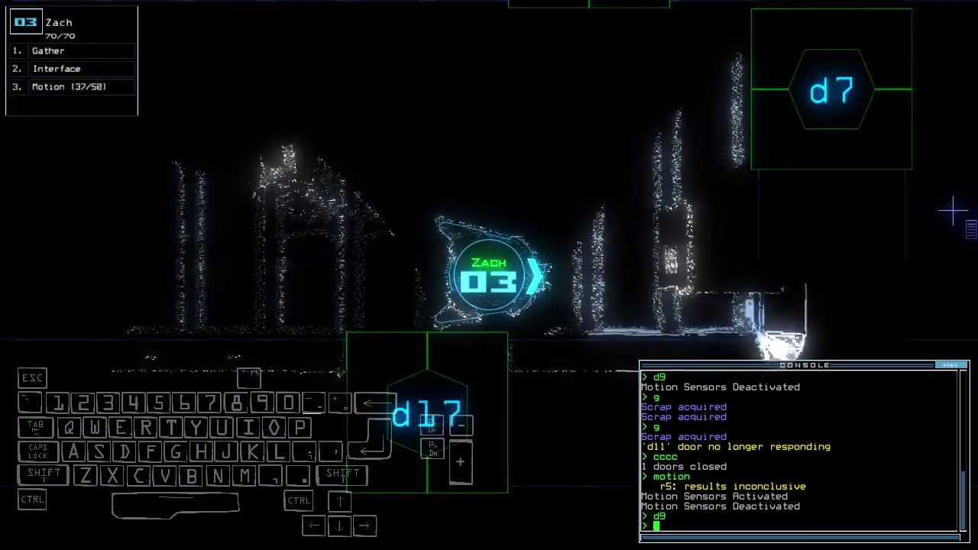
key(space)
key(space)
text(f r3)
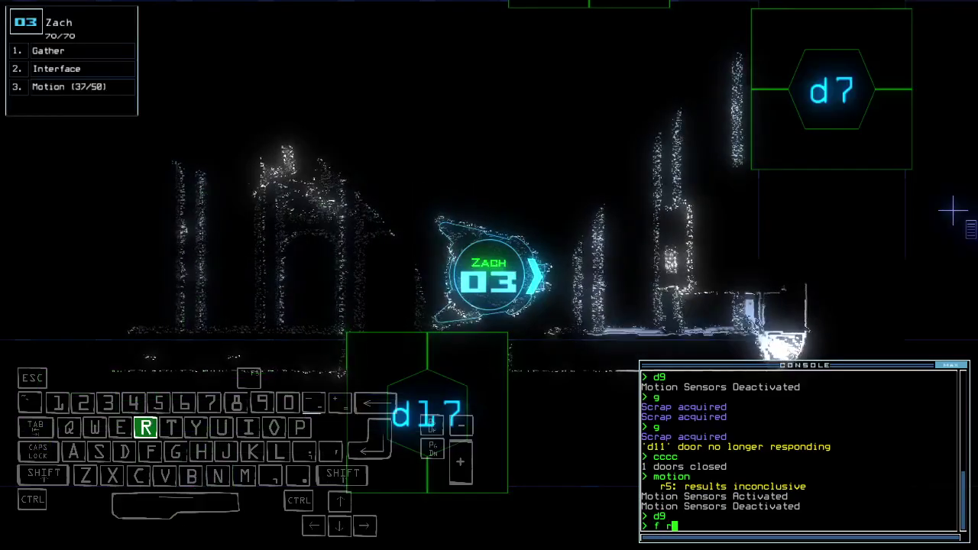
key(Return)
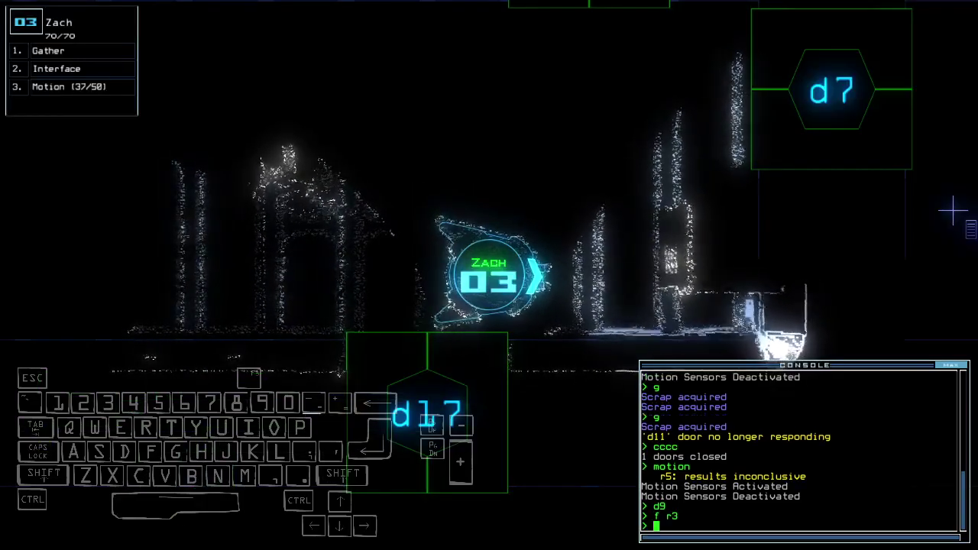
Run another motion scan, checking both the map and Zach's camera
key(space)
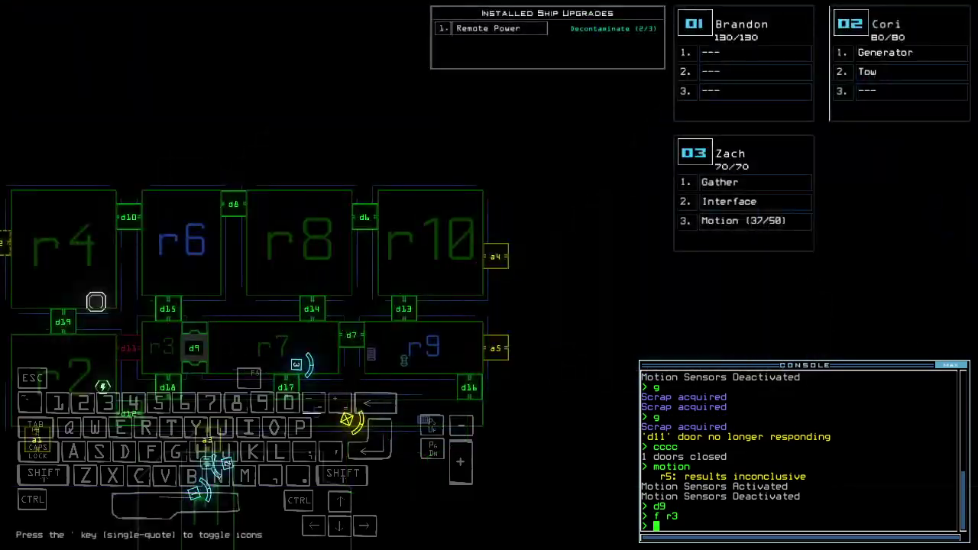
key(space)
text(mo)
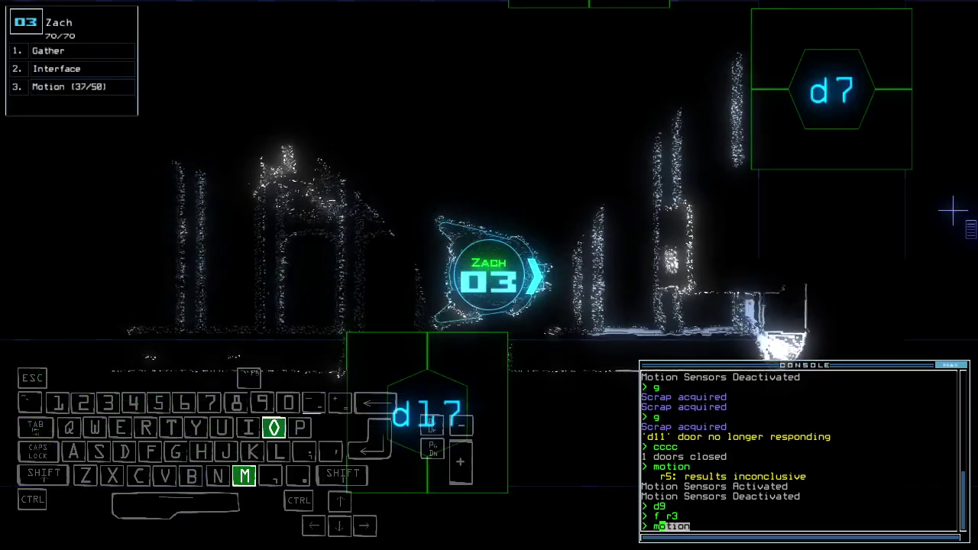
key(Return)
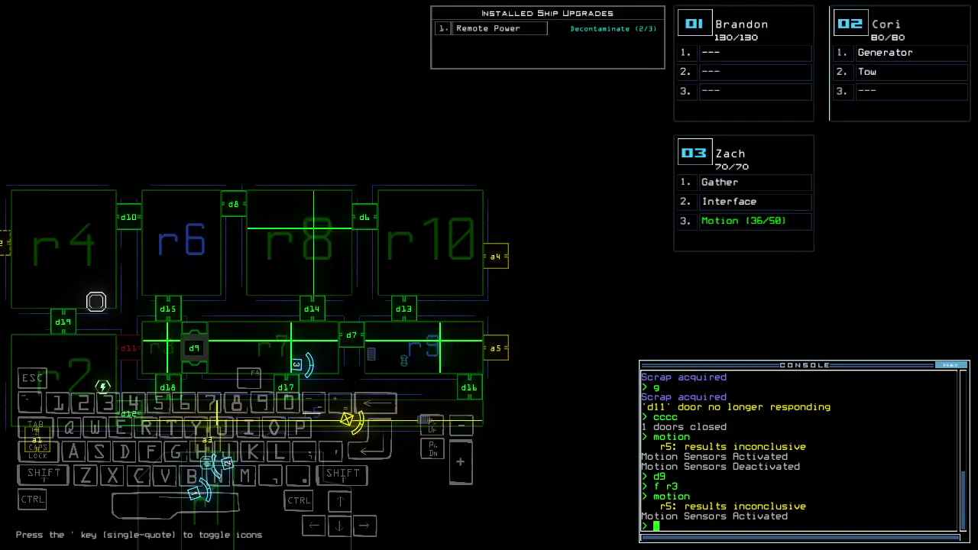
key(space)
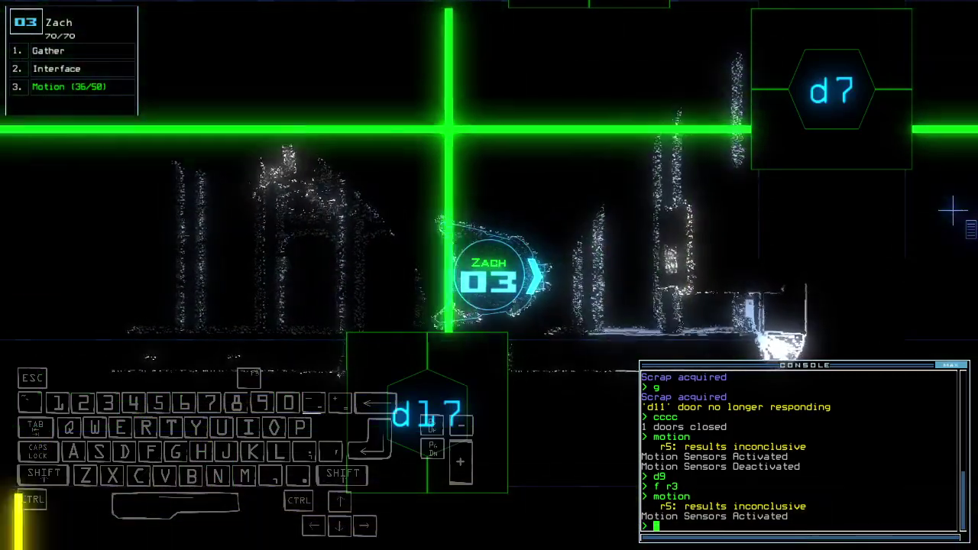
key(space)
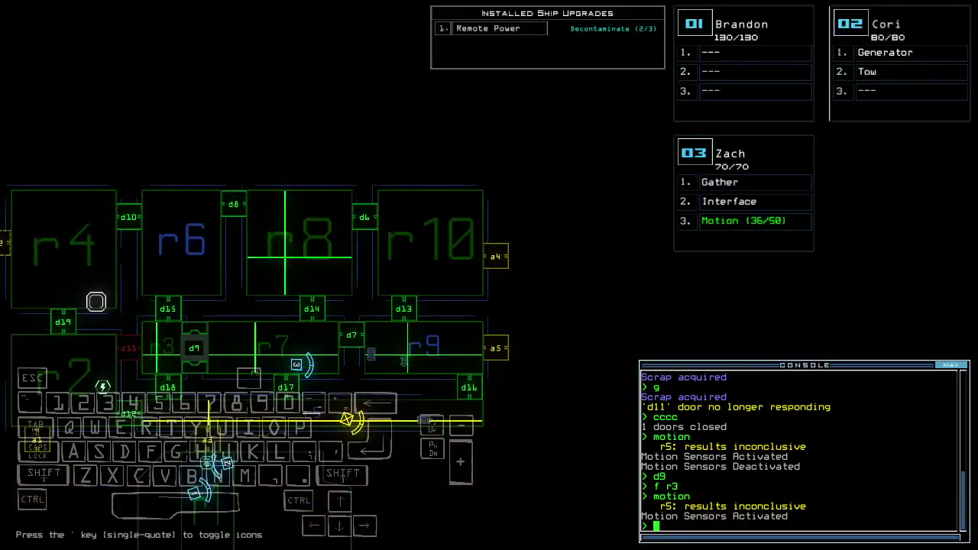
Open door d17, scan for motion from Zach, close the surrounding doors, and move Zach down
key(space)
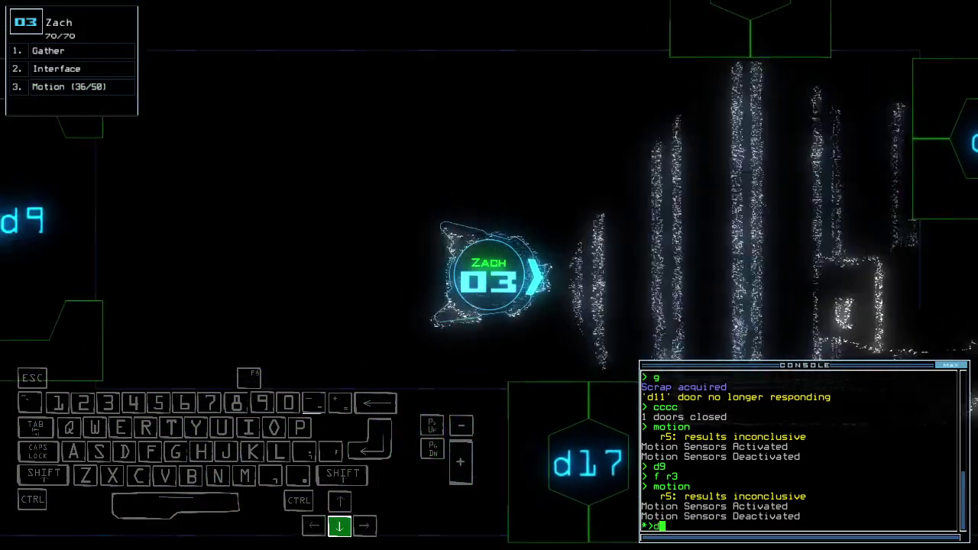
text(d17)
key(Return)
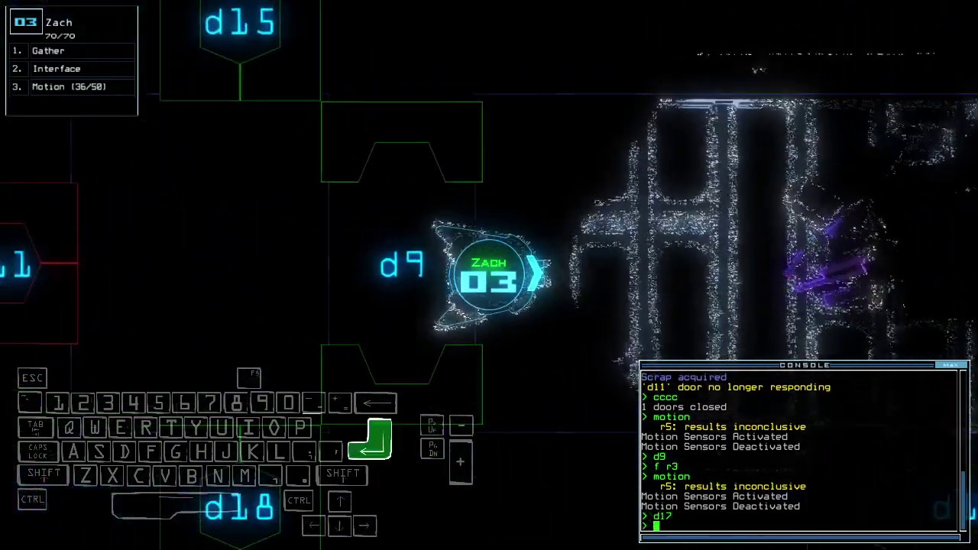
text(motion)
key(Return)
text(cc)
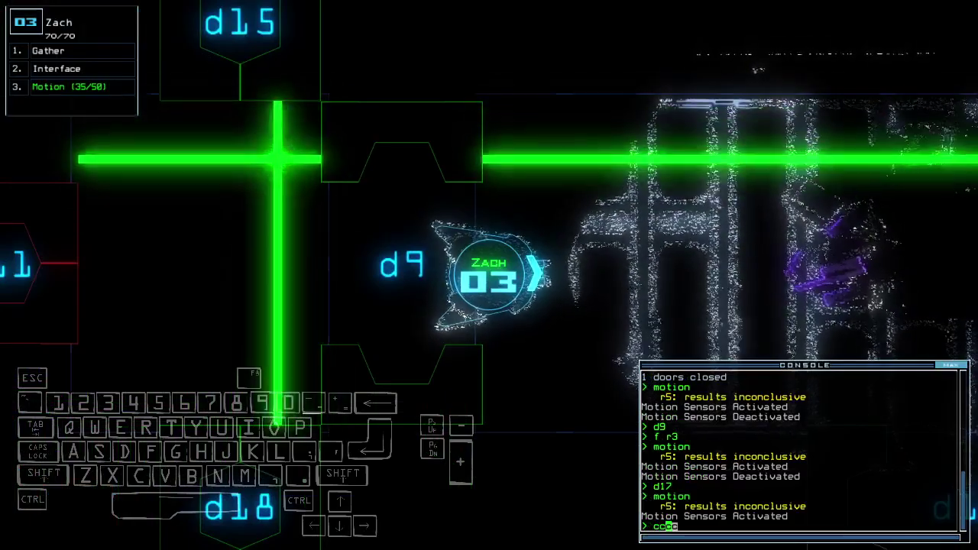
text(c)
key(Return)
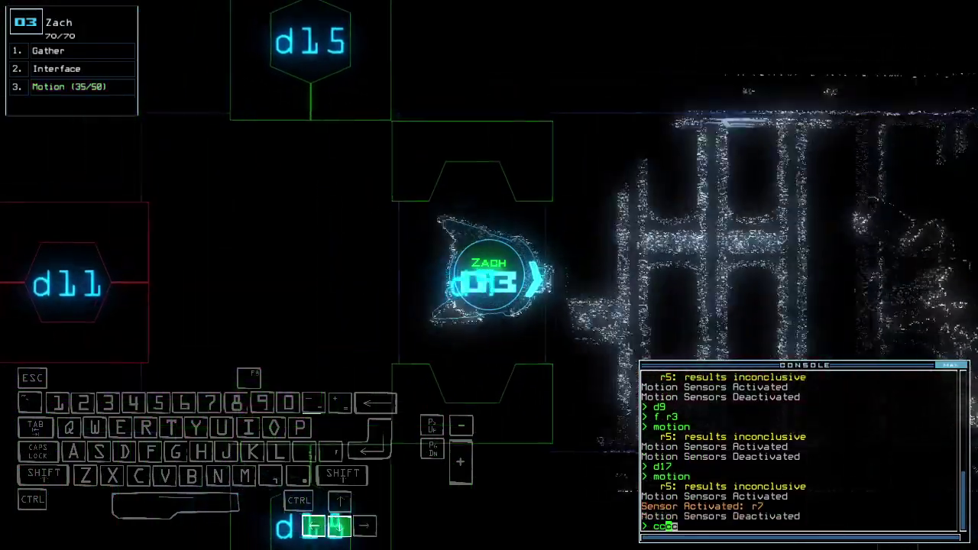
key(Down)
text(d18)
Toggle door d18, open all doors to r1, and send Zach back to the docking room
key(Return)
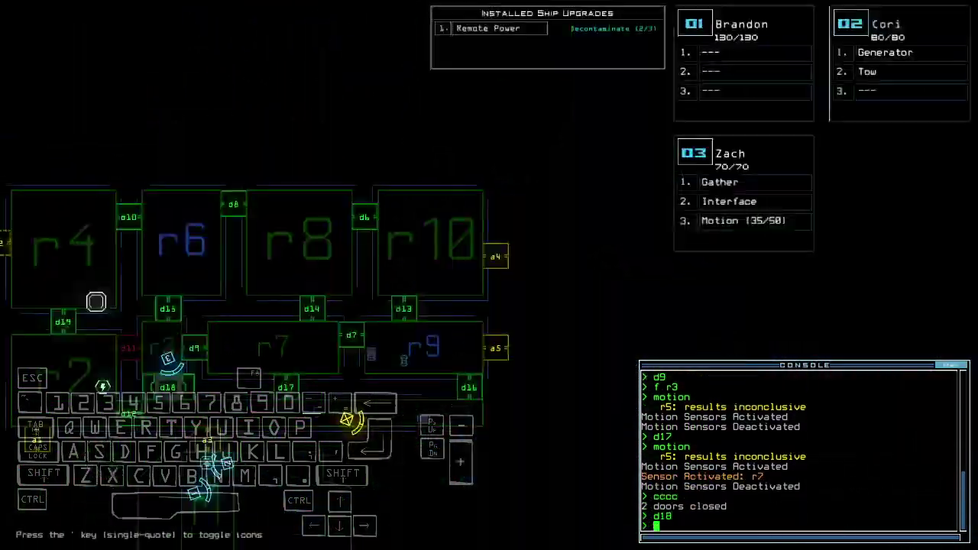
text(ar)
key(Return)
text(2)
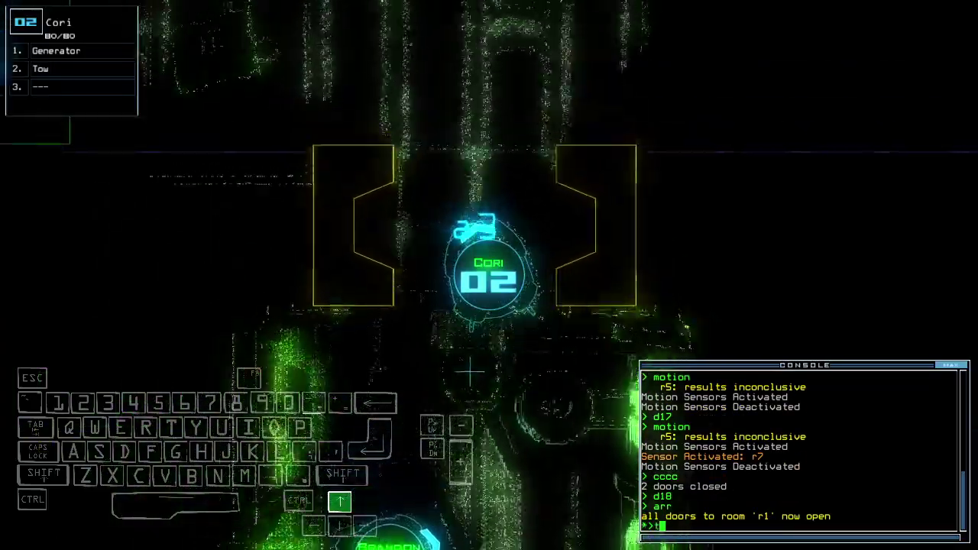
text(to)
key(BackSpace)
key(BackSpace)
text(3back)
key(Return)
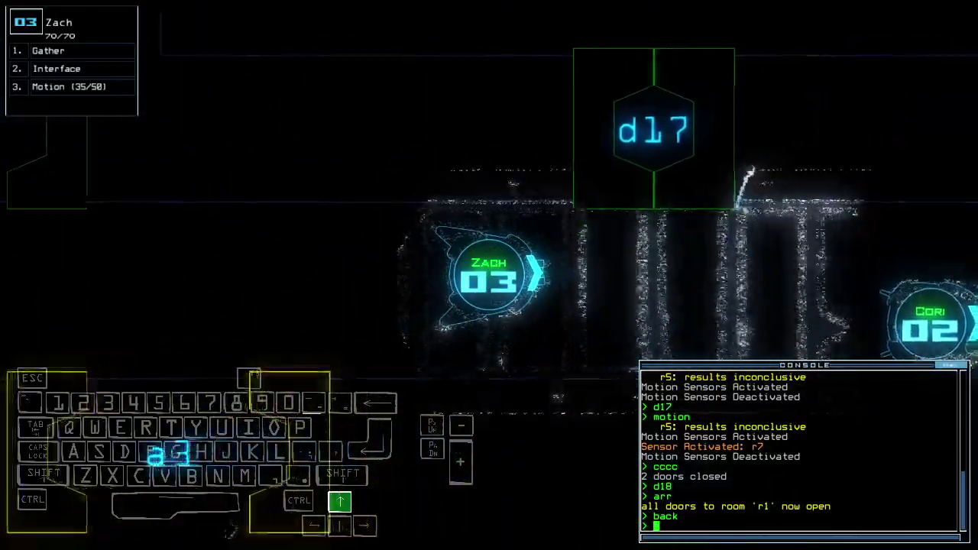
Steer Zach toward d17 and undock, ending the challenge with 825 points
key(a)
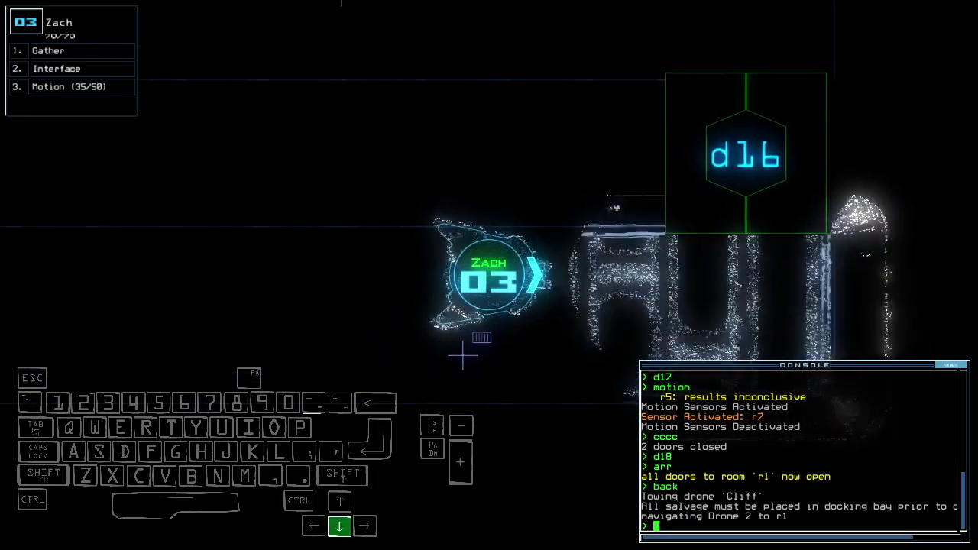
key(Down)
key(Left)
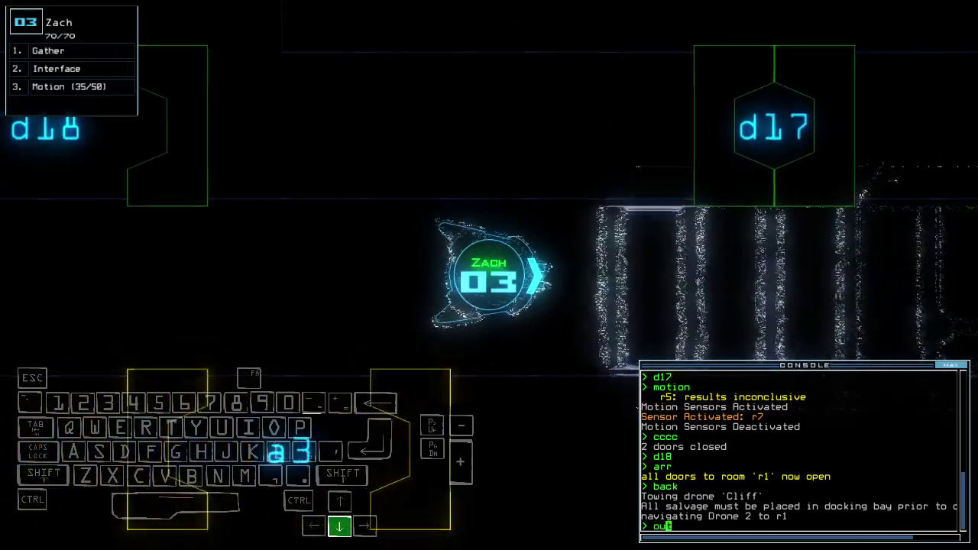
text(out)
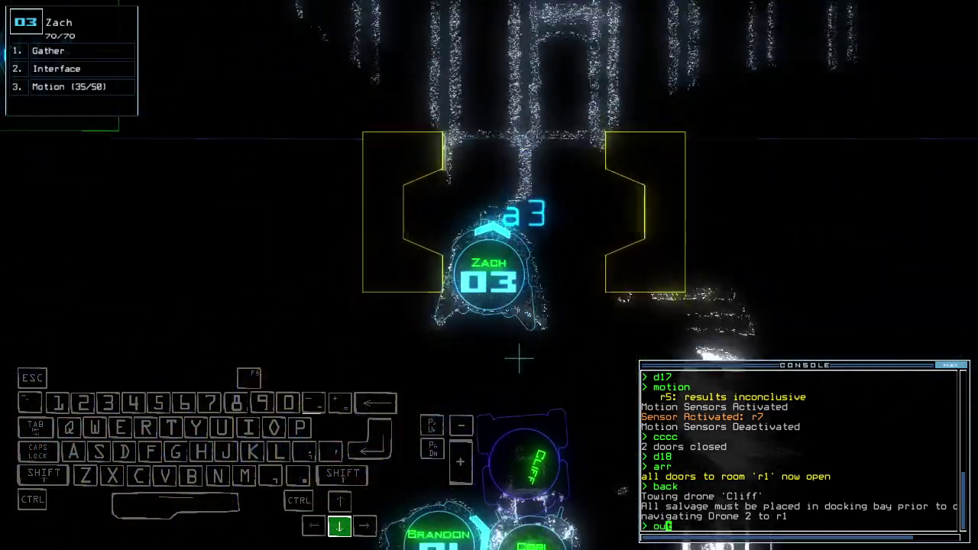
key(Return)
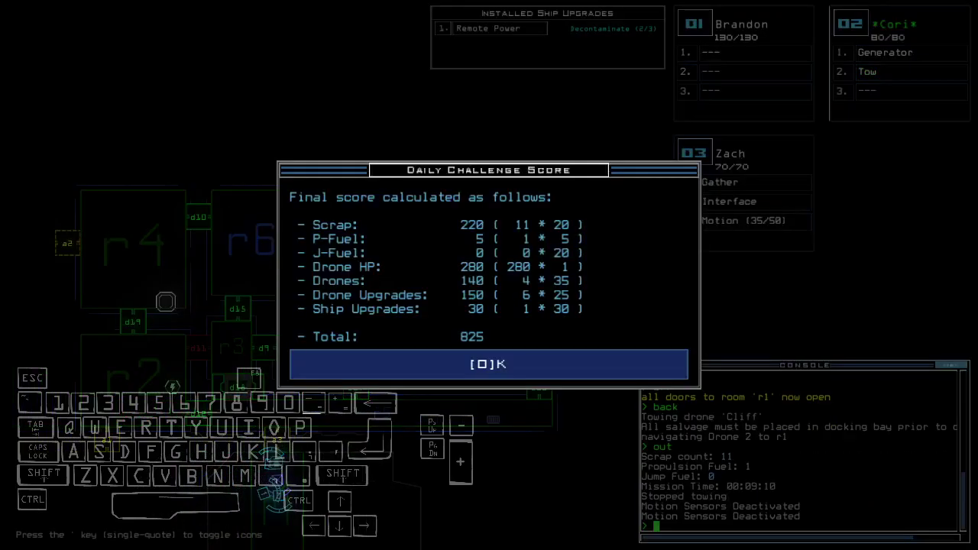
key(Return)
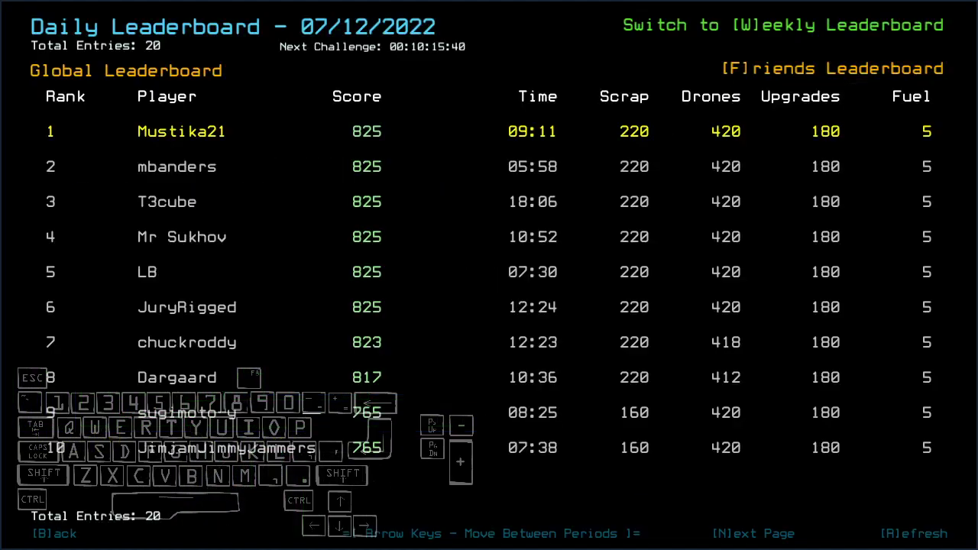